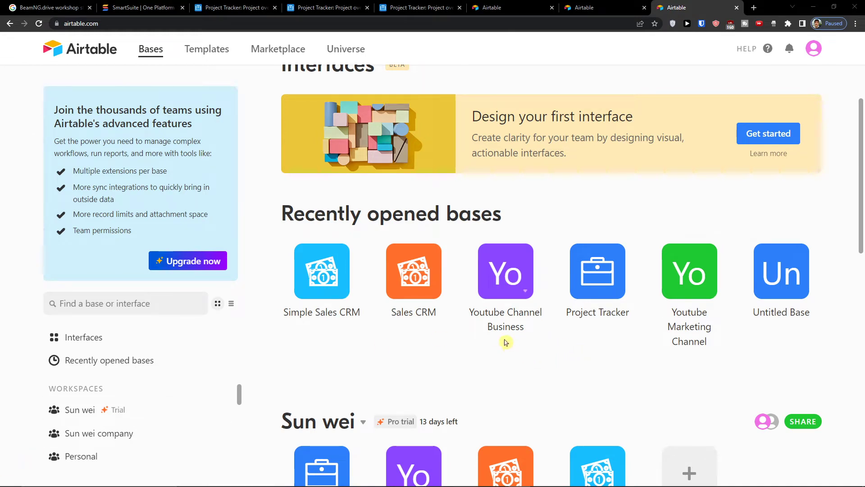
- Delete the Sales CRM base from the home page and confirm moving it to trash
scroll(578, 315, down, 3)
scroll(651, 309, up, 3)
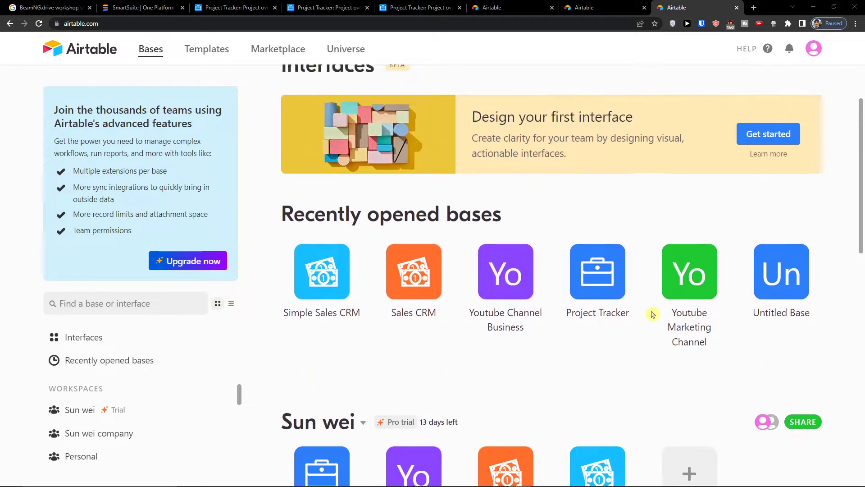
scroll(576, 332, down, 3)
click(525, 374)
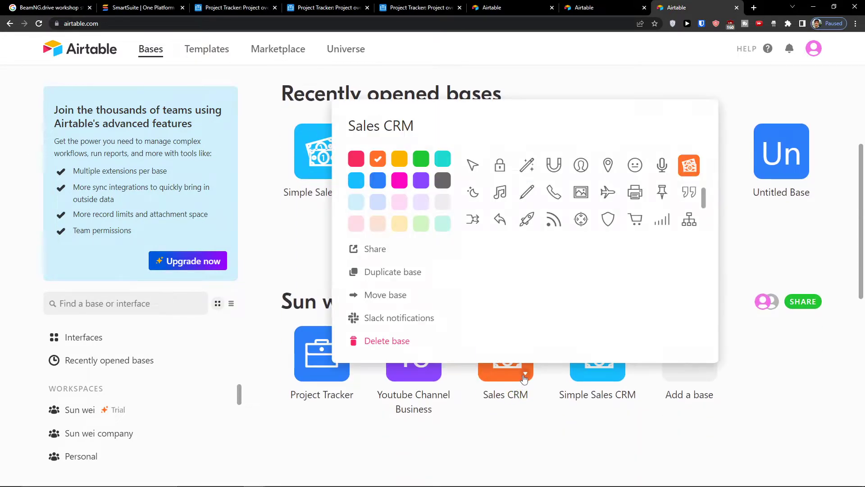
click(435, 343)
click(591, 464)
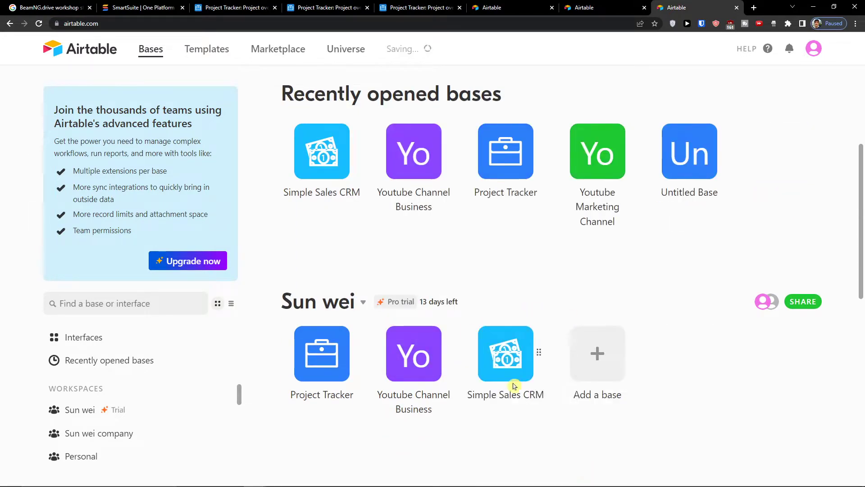
- Open Templates in a new tab, filter to HR & Recruiting, and browse its templates
middle_click(191, 54)
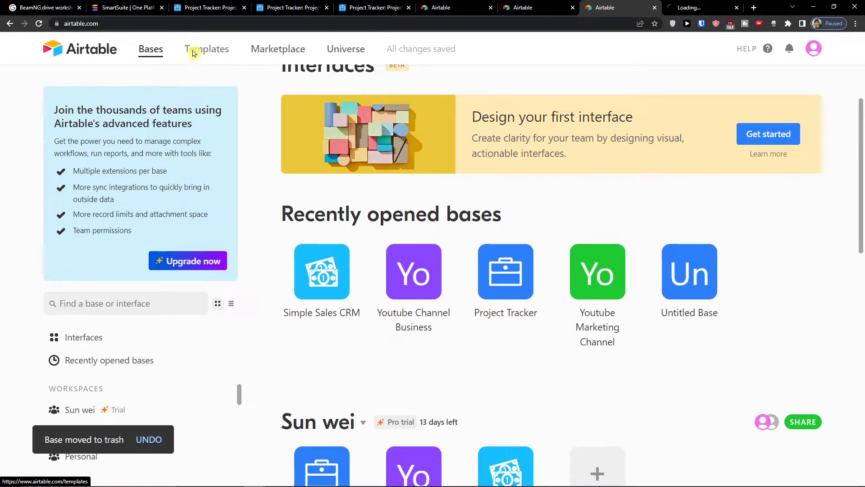
click(673, 9)
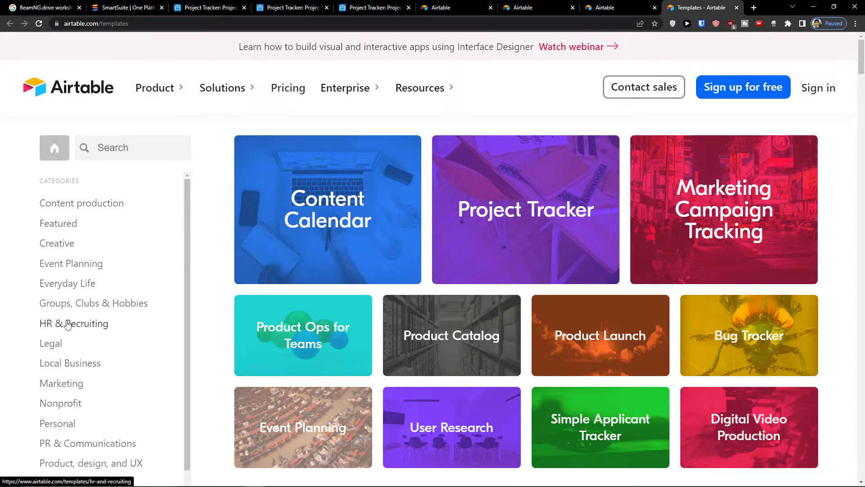
click(67, 324)
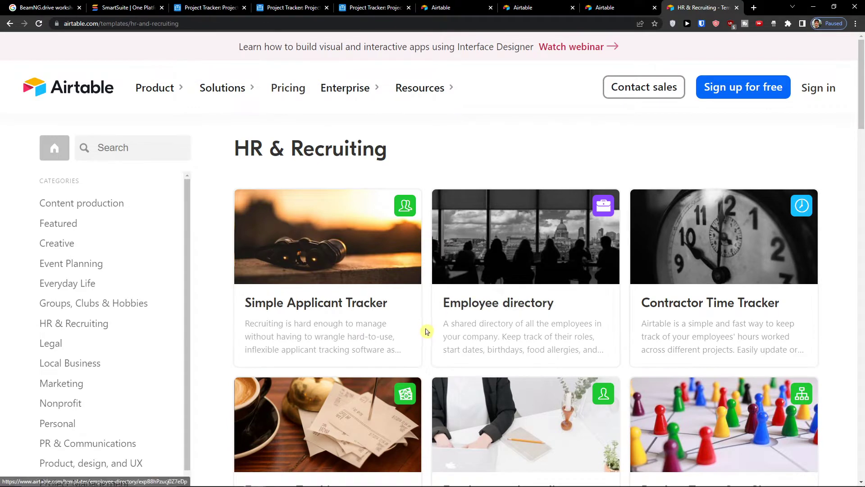
scroll(431, 334, down, 4)
scroll(431, 338, down, 3)
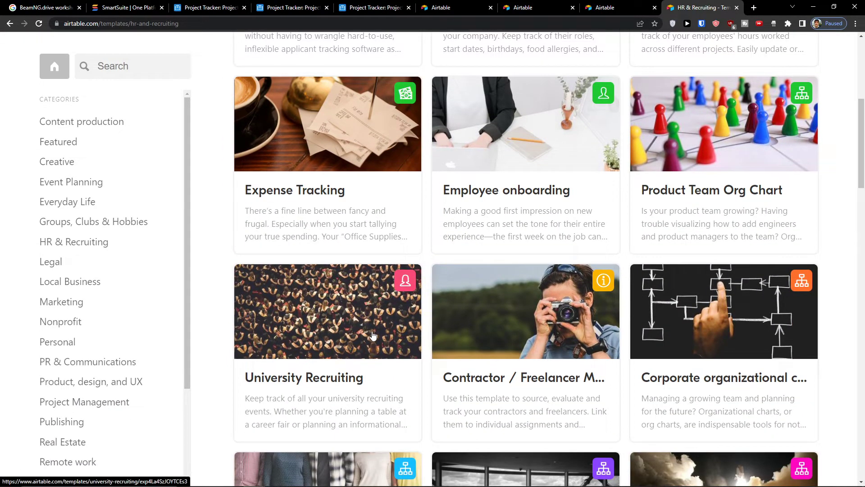
scroll(432, 338, down, 4)
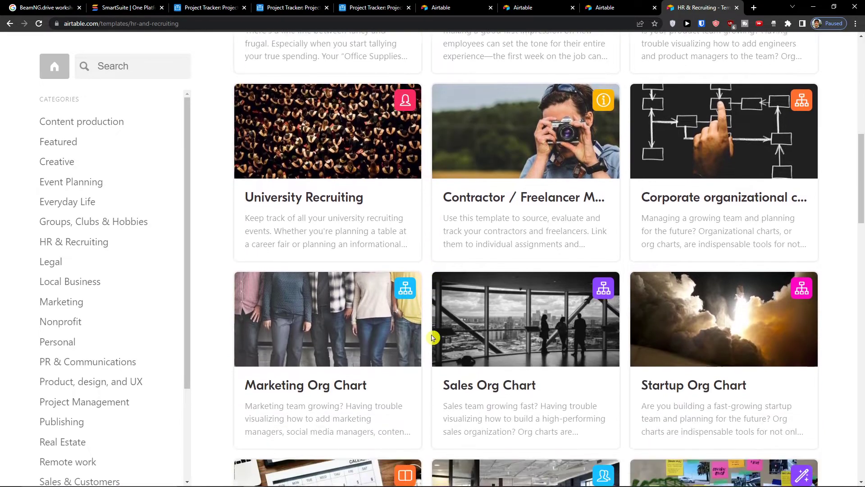
scroll(432, 338, down, 10)
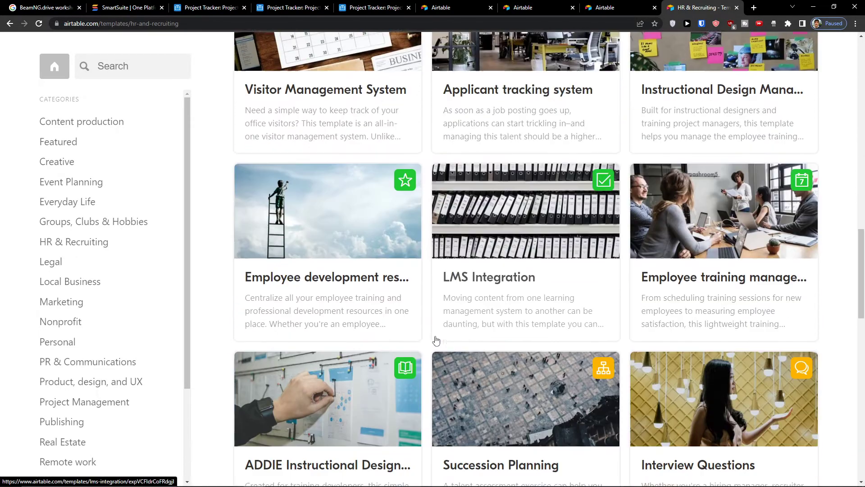
scroll(436, 340, down, 3)
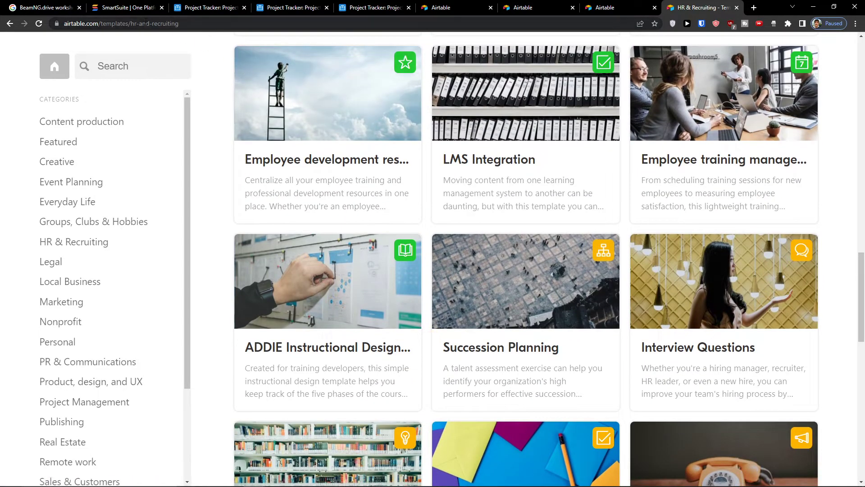
- Search templates for 'rec' and choose to use the Simple Applicant Tracker template
click(110, 75)
text(recr)
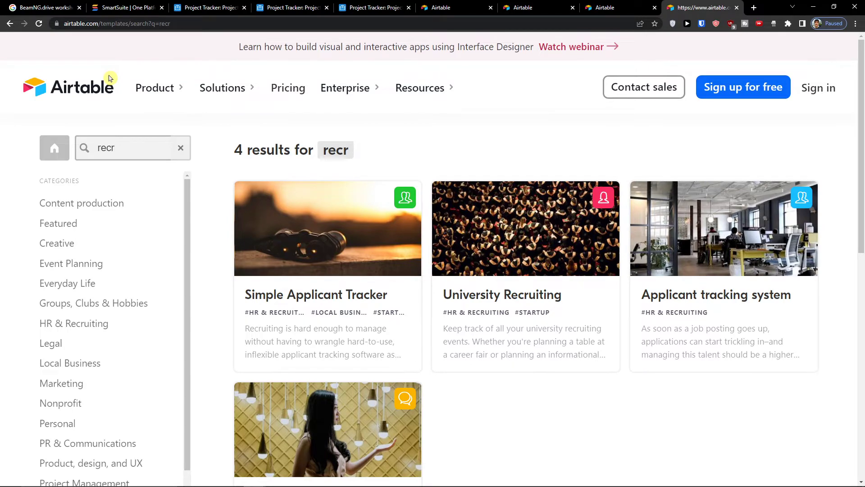
scroll(363, 247, down, 1)
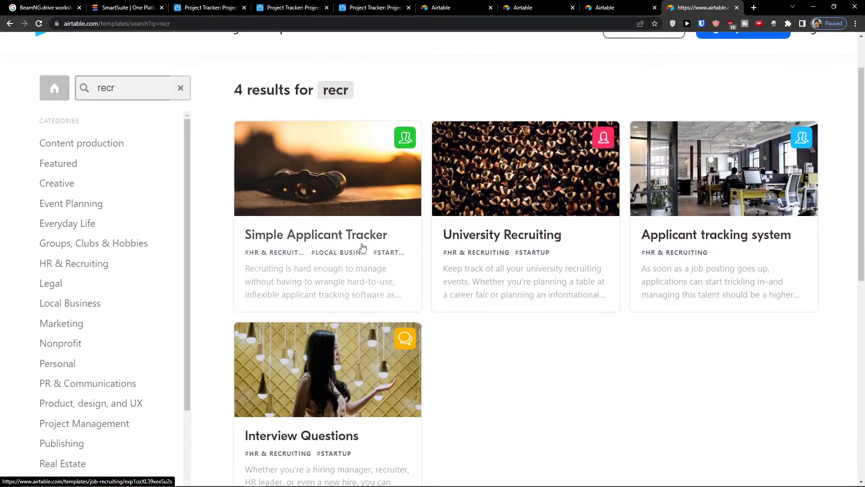
scroll(363, 247, down, 1)
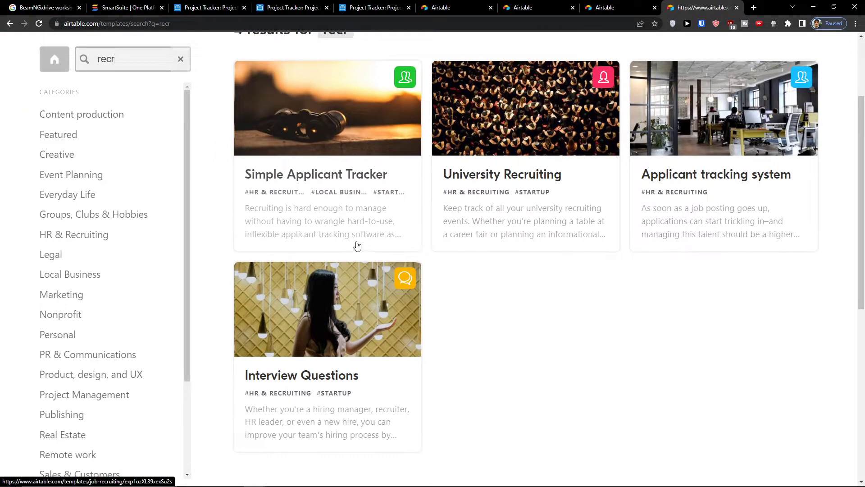
scroll(357, 245, up, 1)
scroll(318, 270, down, 1)
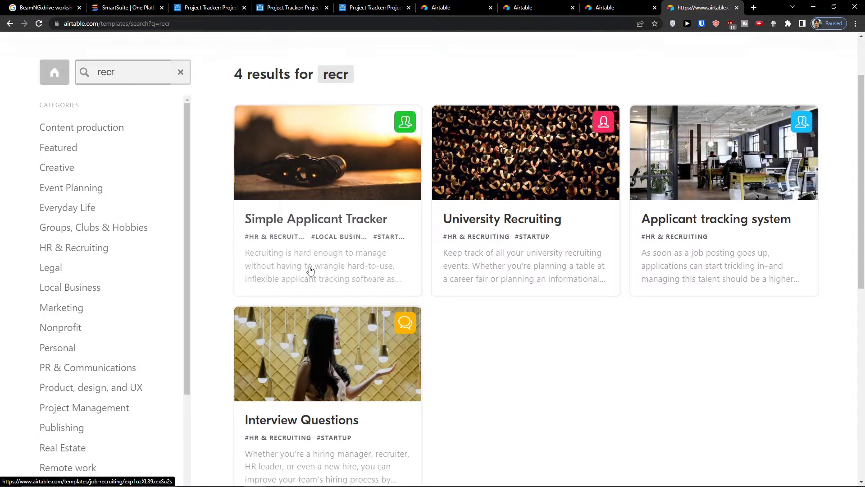
scroll(329, 239, up, 1)
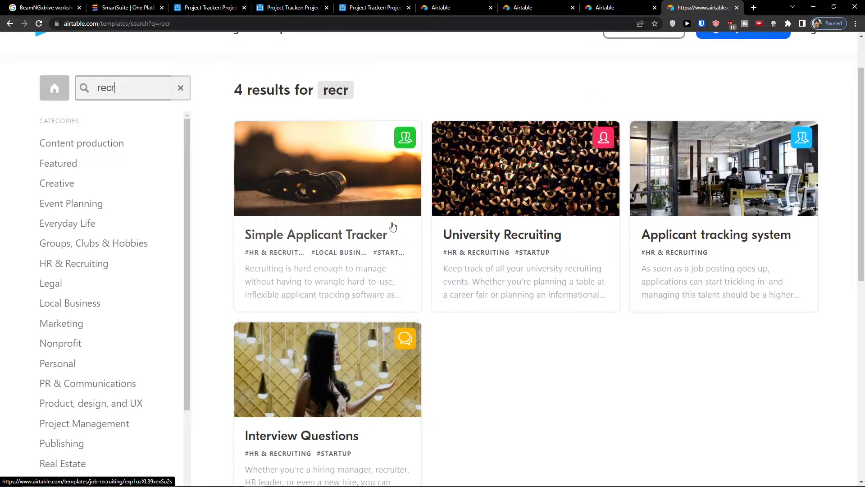
scroll(360, 235, up, 1)
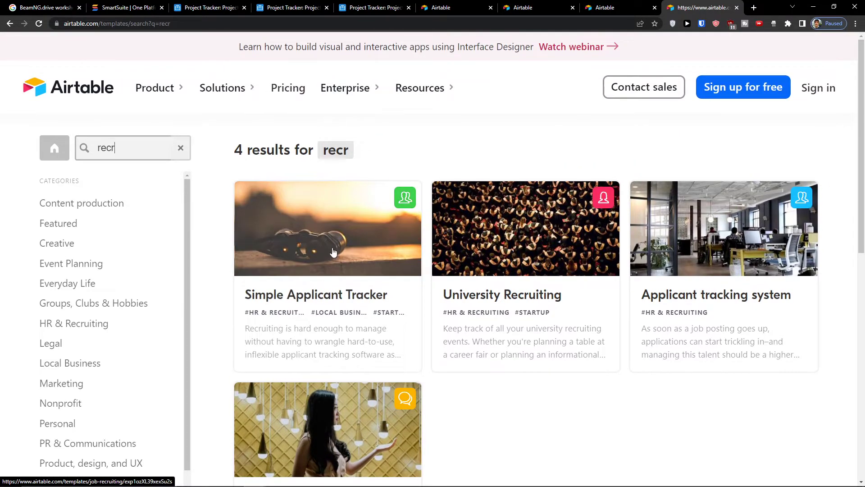
click(333, 252)
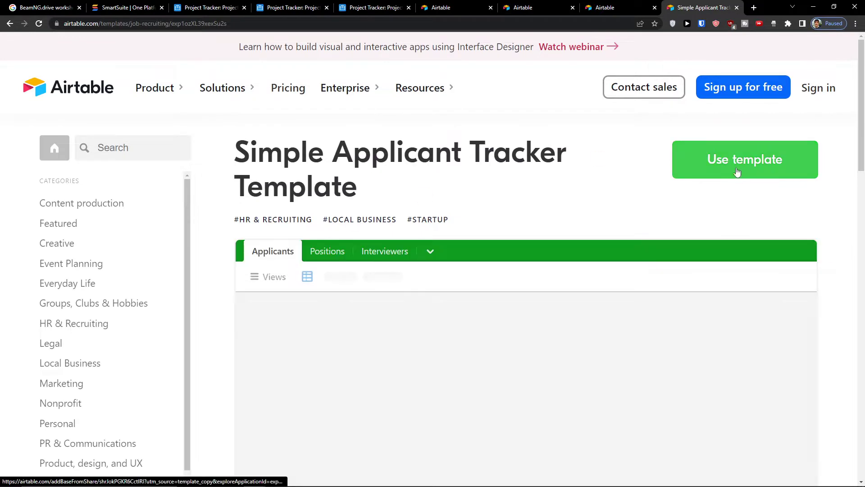
click(705, 168)
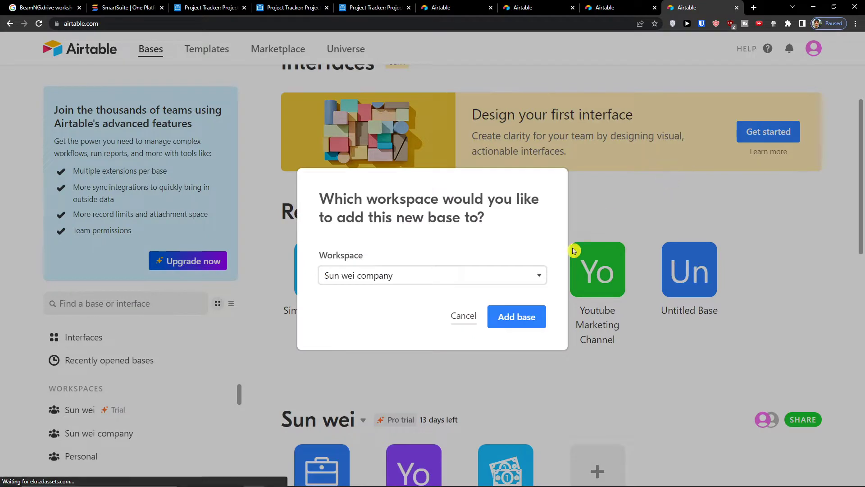
- Add the Simple applicant tracker base to the Pro-trial workspace
click(474, 276)
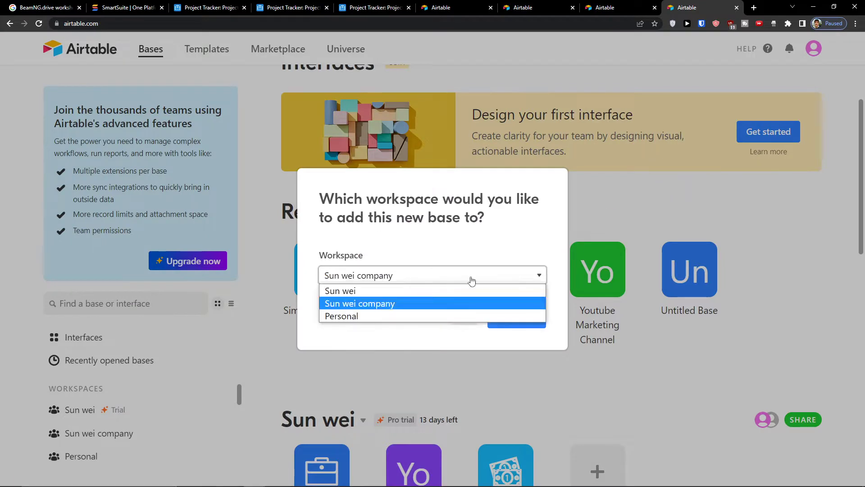
click(439, 291)
click(517, 318)
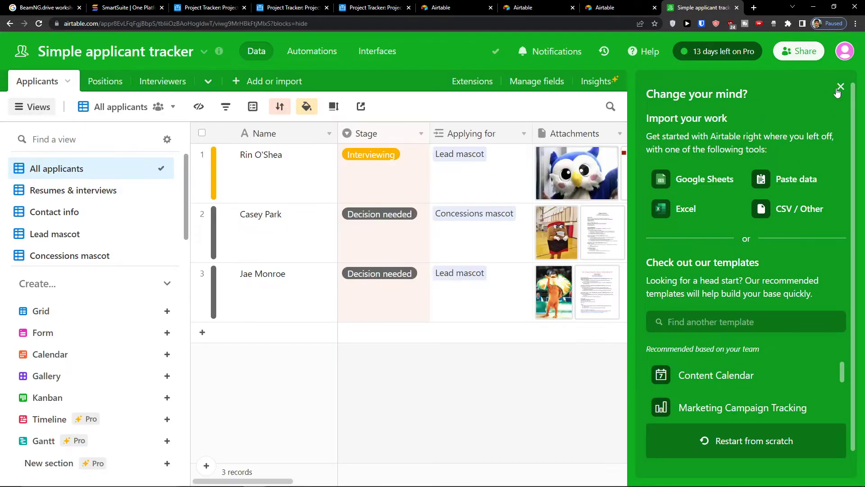
- Dismiss the Change your mind panel, Getting started guide and Add or import options
click(840, 87)
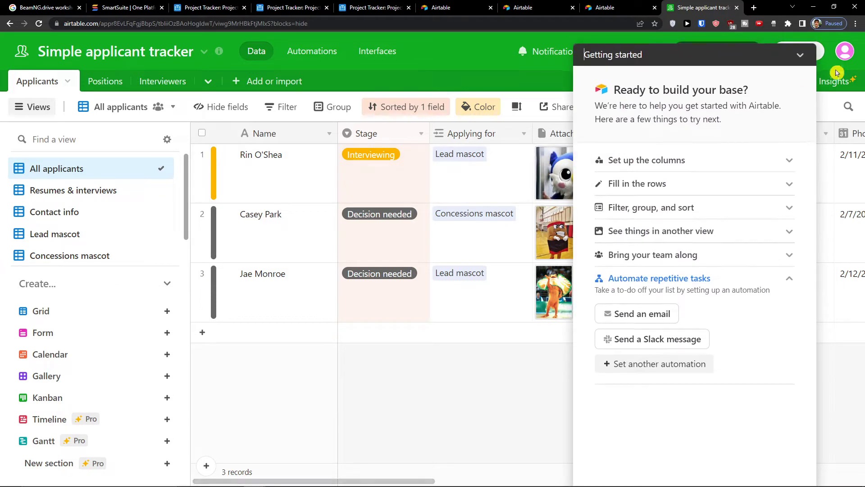
click(800, 54)
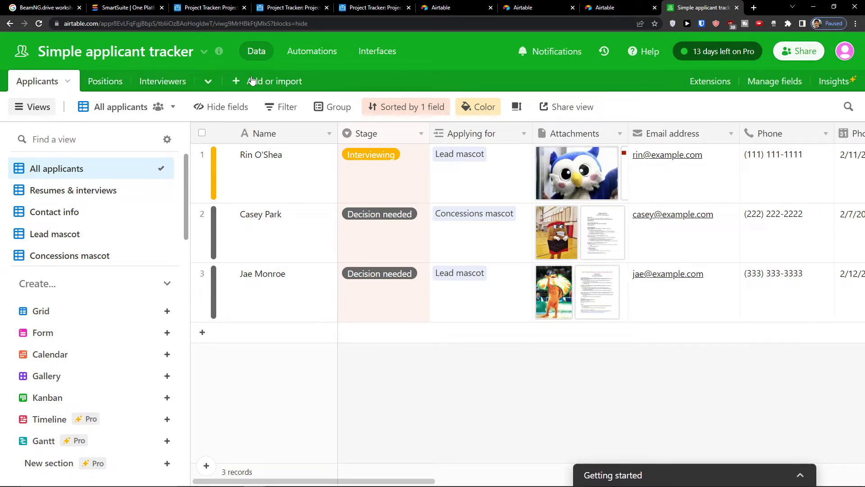
click(236, 81)
click(234, 81)
- Look over the Positions and Interviewers tables, then return to Applicants
click(102, 82)
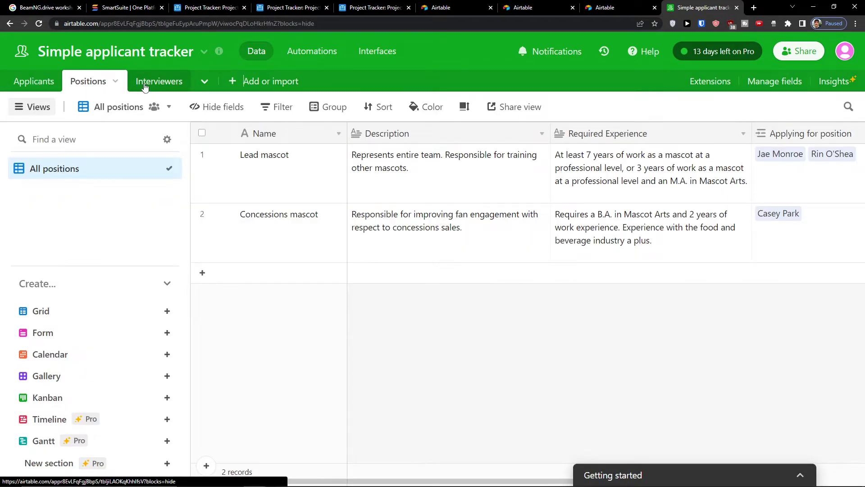
click(144, 86)
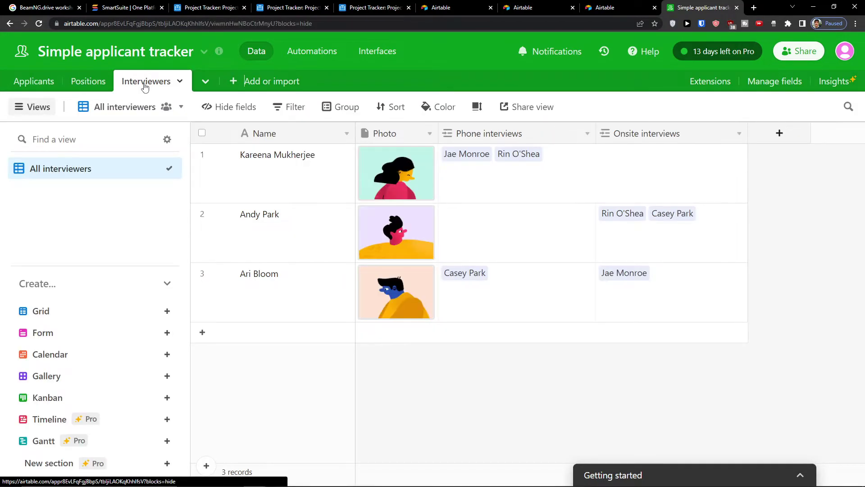
click(32, 79)
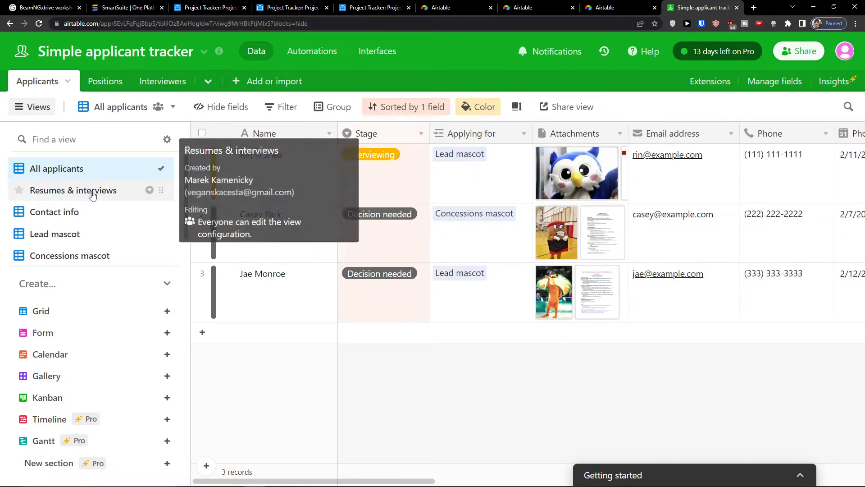
scroll(39, 209, down, 1)
scroll(39, 212, up, 1)
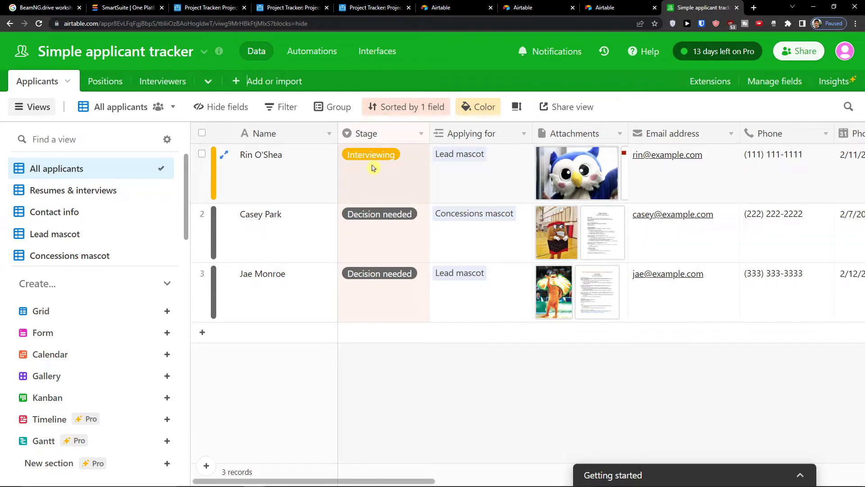
click(374, 221)
click(373, 220)
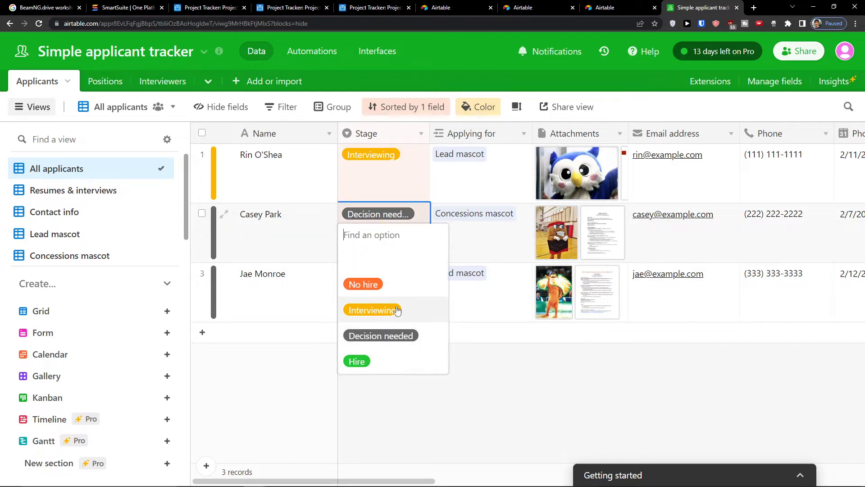
click(406, 419)
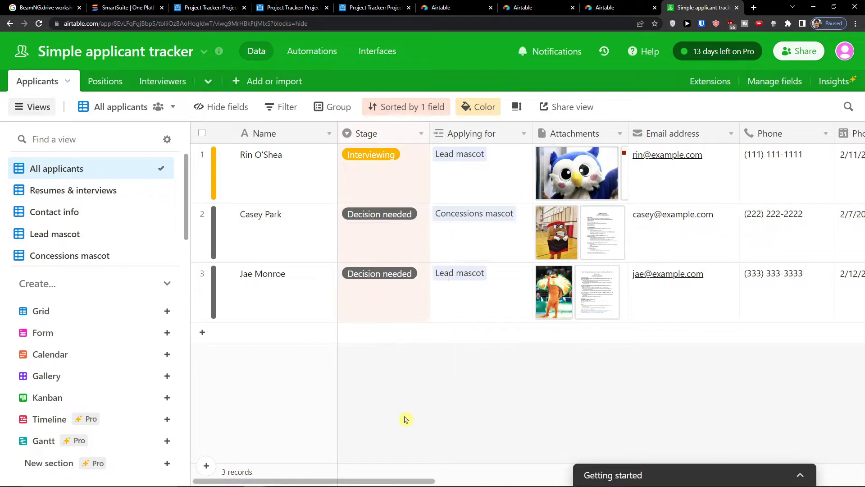
scroll(369, 482, right, 2)
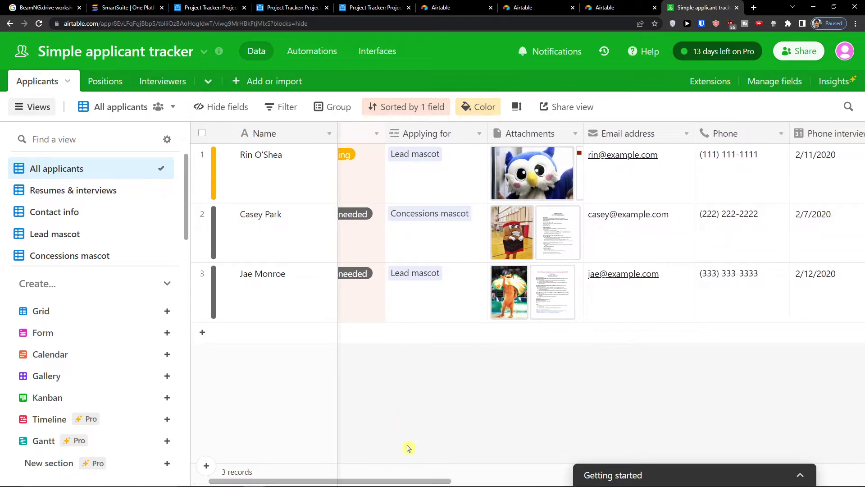
click(446, 177)
click(447, 220)
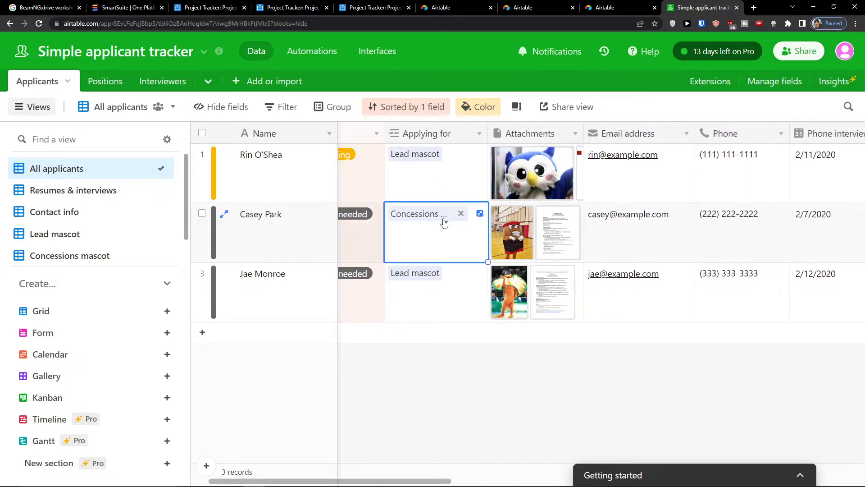
click(446, 221)
click(786, 119)
click(394, 137)
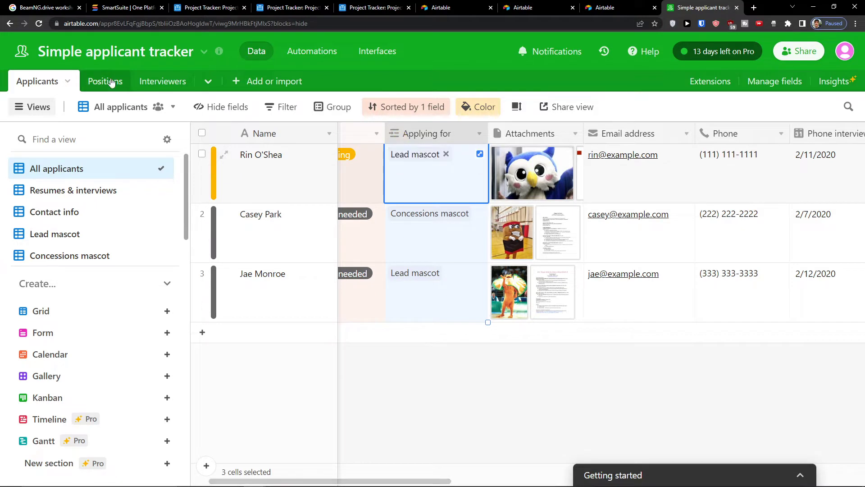
click(94, 81)
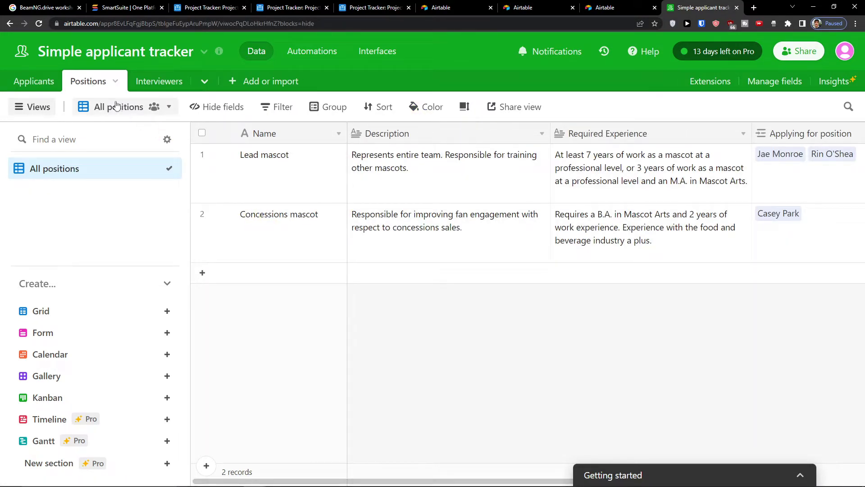
click(33, 81)
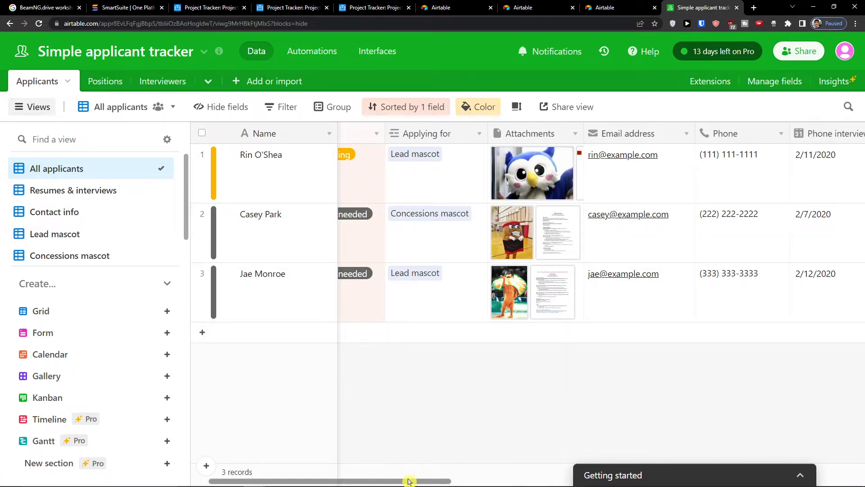
drag(410, 481, 576, 409)
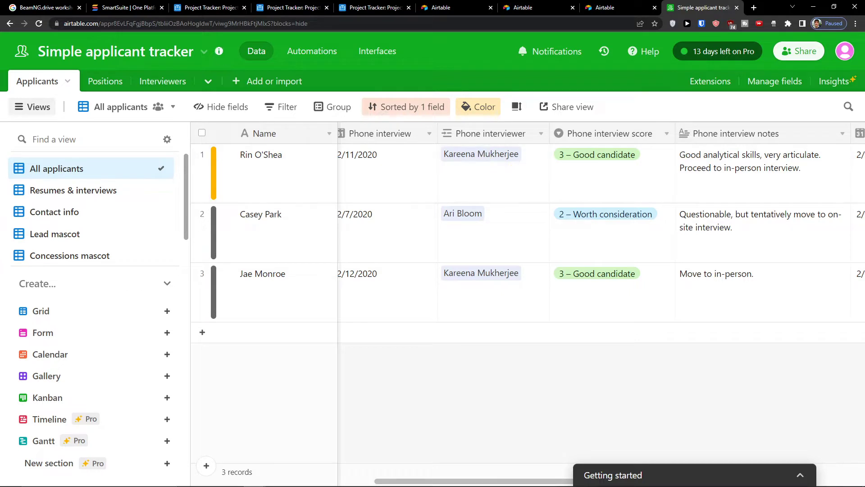
click(158, 82)
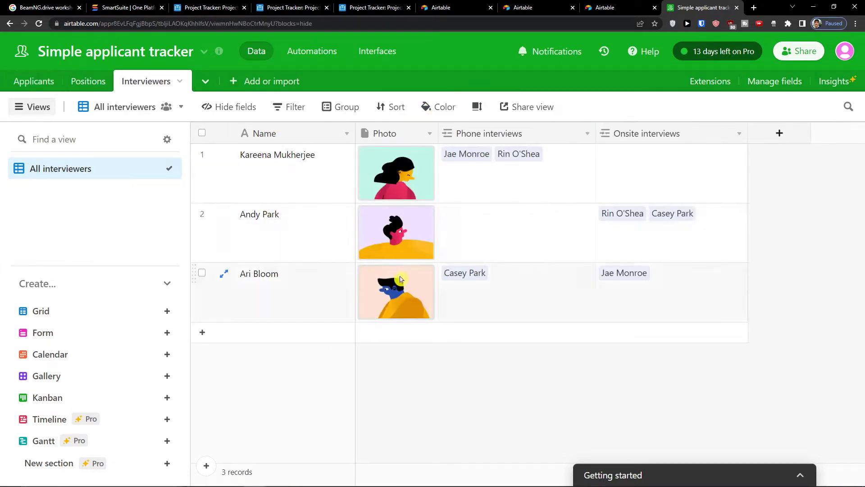
click(34, 81)
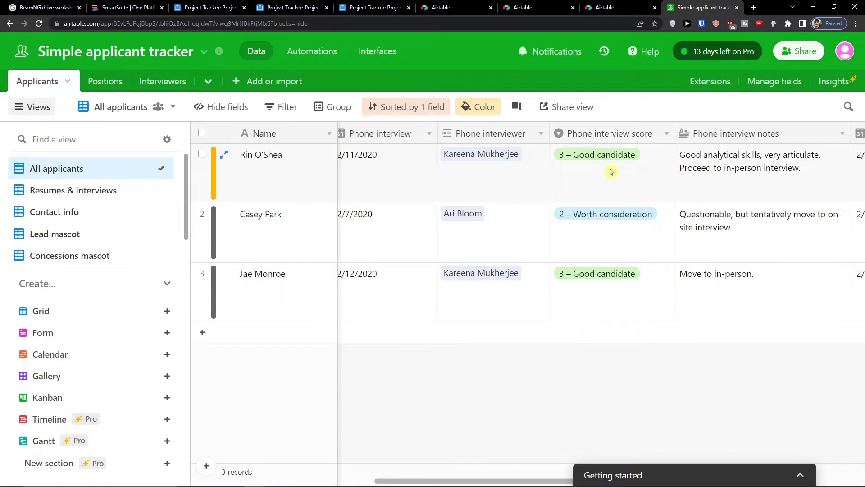
click(603, 276)
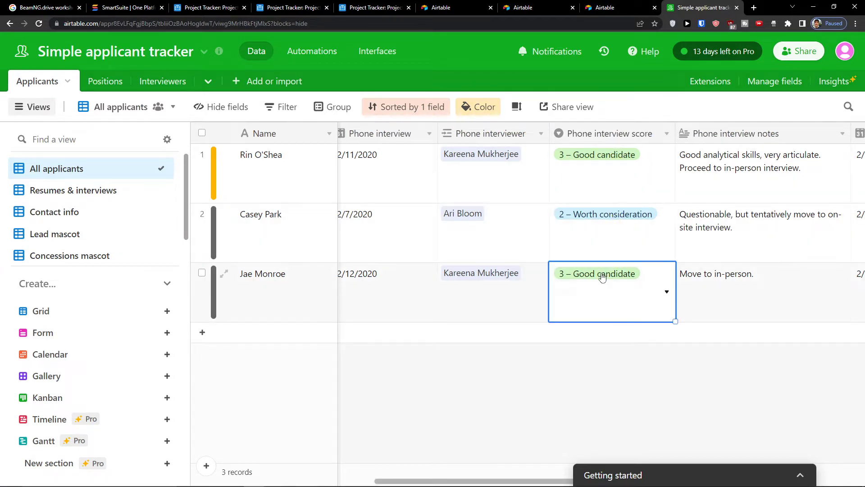
click(602, 276)
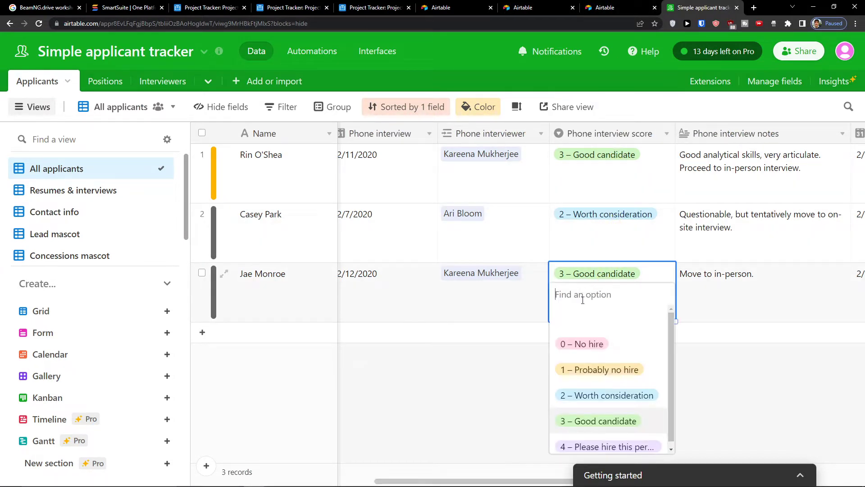
click(426, 362)
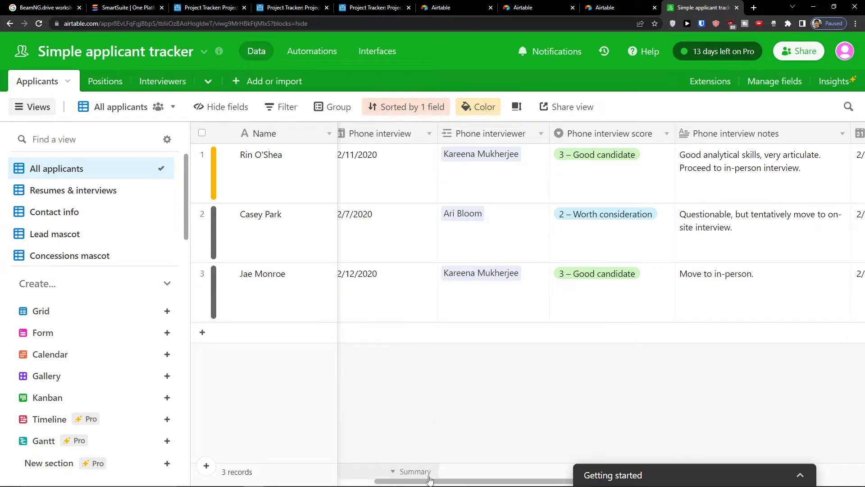
drag(428, 480, 632, 449)
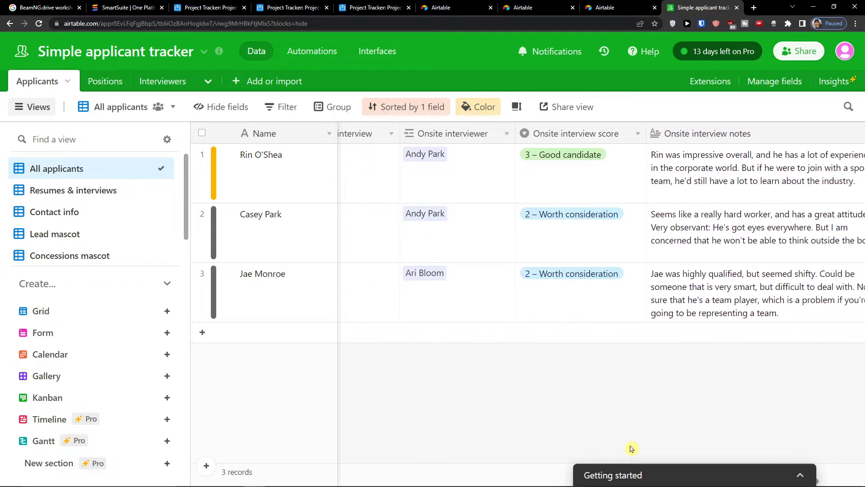
scroll(632, 448, right, 3)
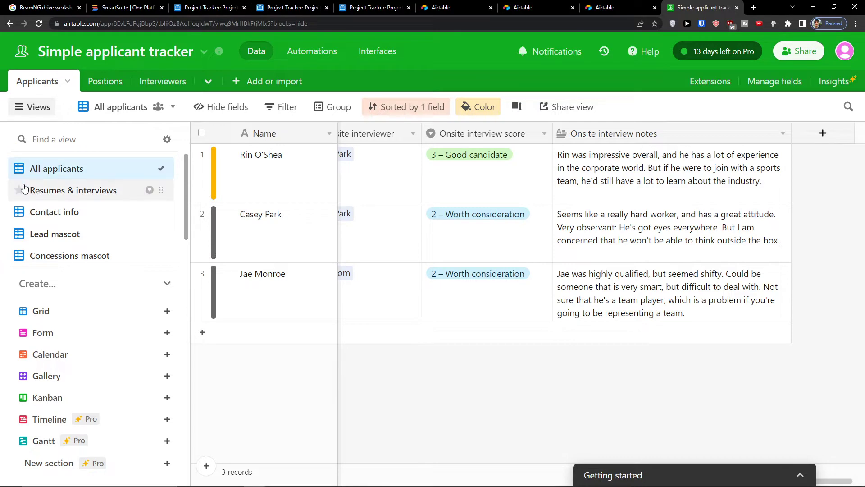
click(63, 198)
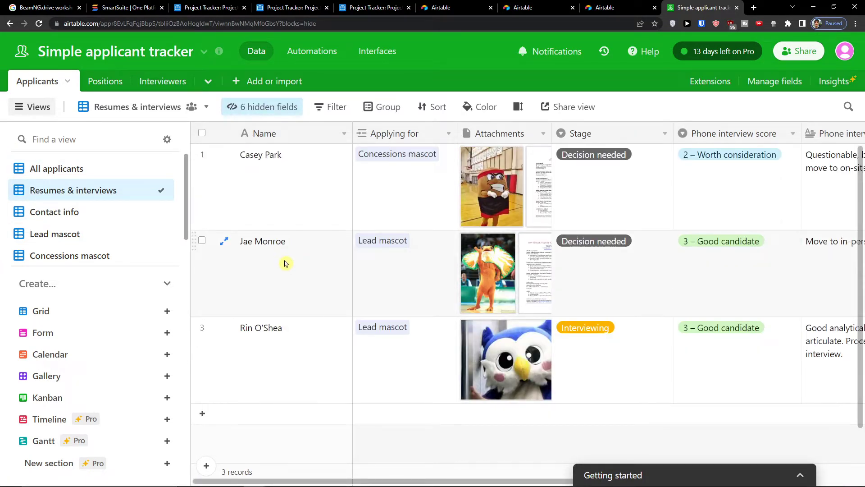
- Browse the Contact info, Lead mascot, Concessions mascot and Tomorrow's onsites applicant views
drag(296, 481, 72, 216)
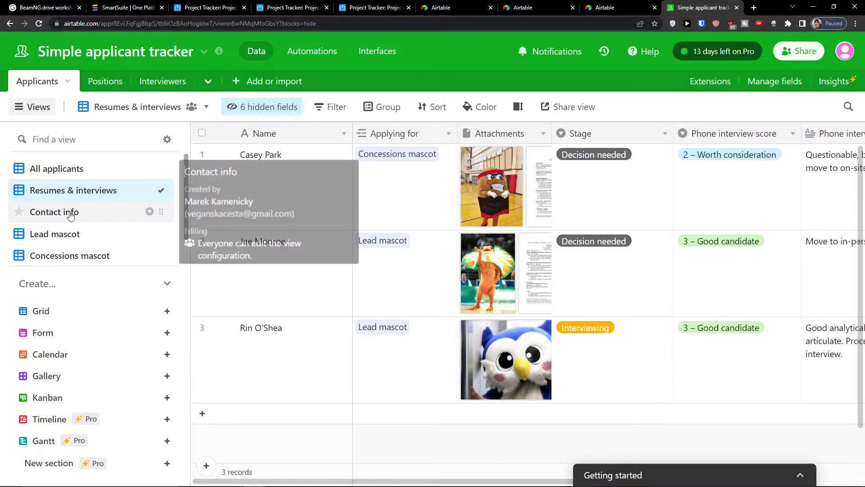
click(71, 215)
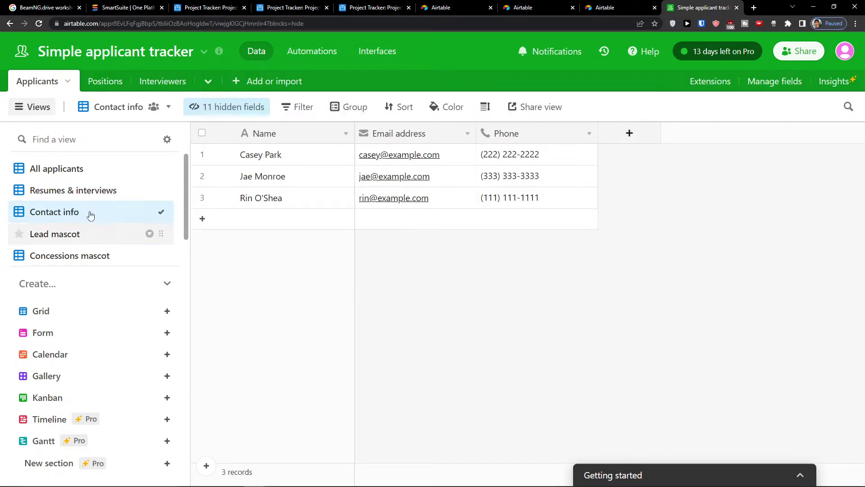
click(70, 244)
scroll(74, 221, down, 1)
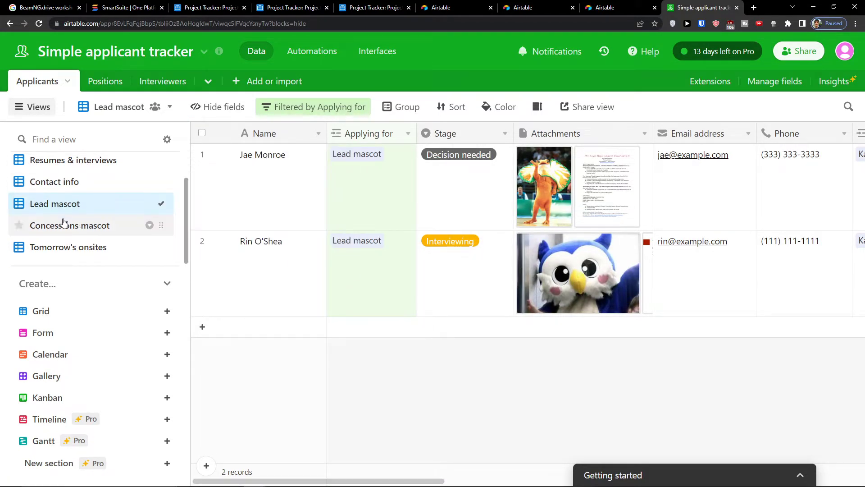
click(63, 222)
scroll(65, 219, up, 1)
scroll(65, 217, down, 1)
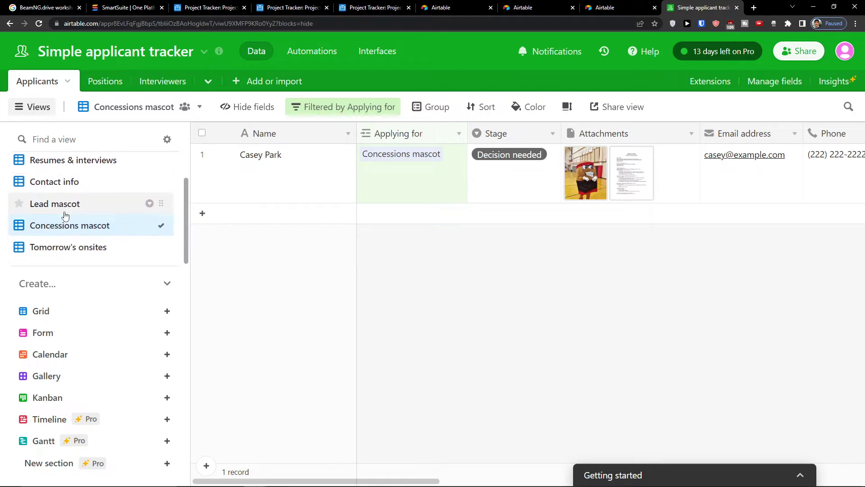
click(63, 215)
click(65, 242)
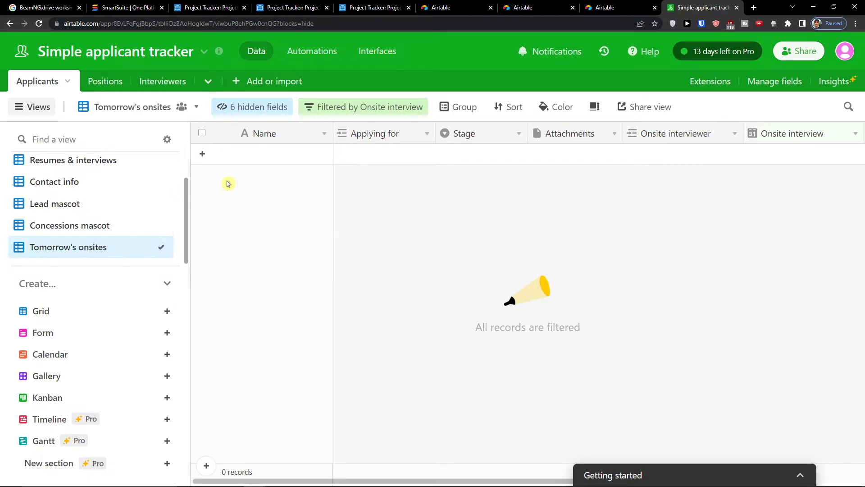
click(79, 227)
scroll(72, 230, up, 2)
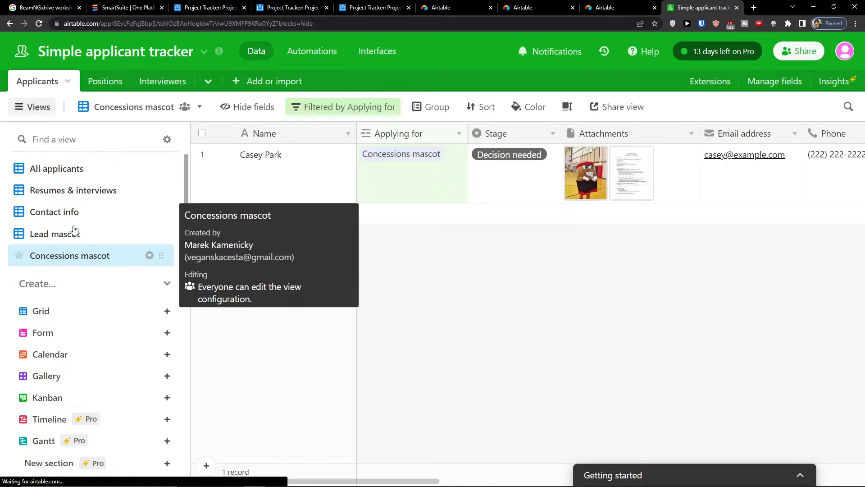
- Return to All applicants, then show the Positions table
click(65, 173)
scroll(73, 199, down, 1)
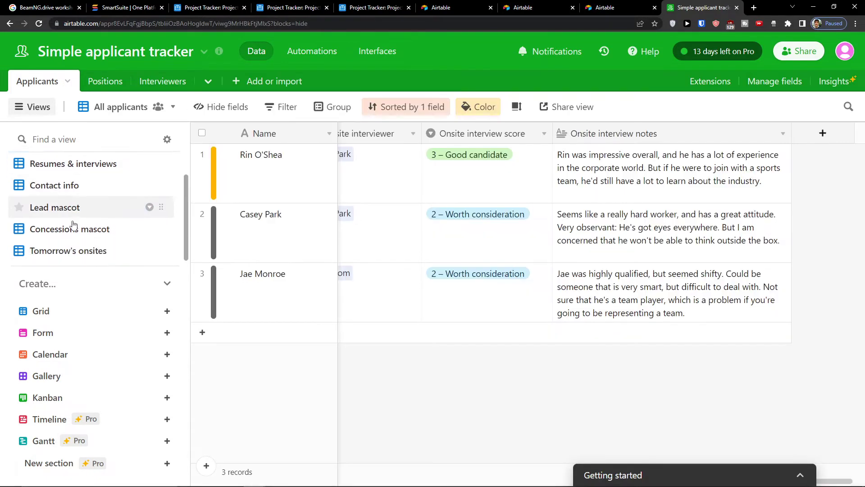
scroll(73, 198, up, 1)
click(93, 87)
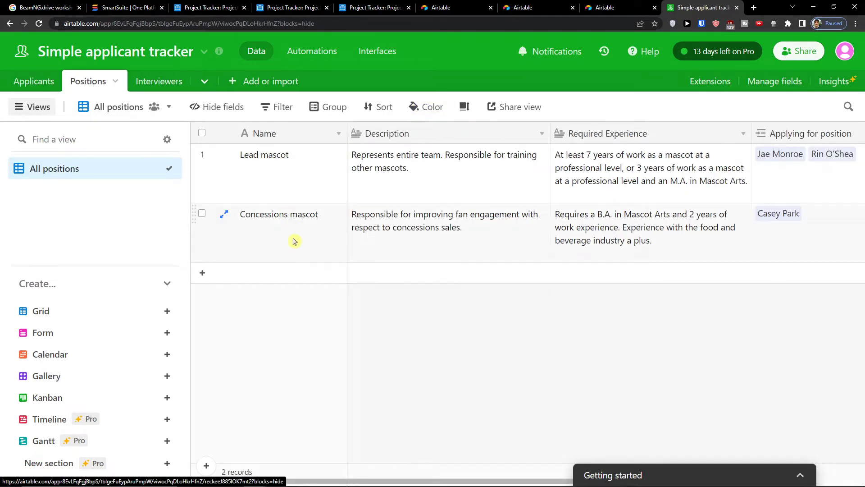
- Add 'Youtube position' described as 'New employee will be creating videos', then start a new applicant
click(286, 272)
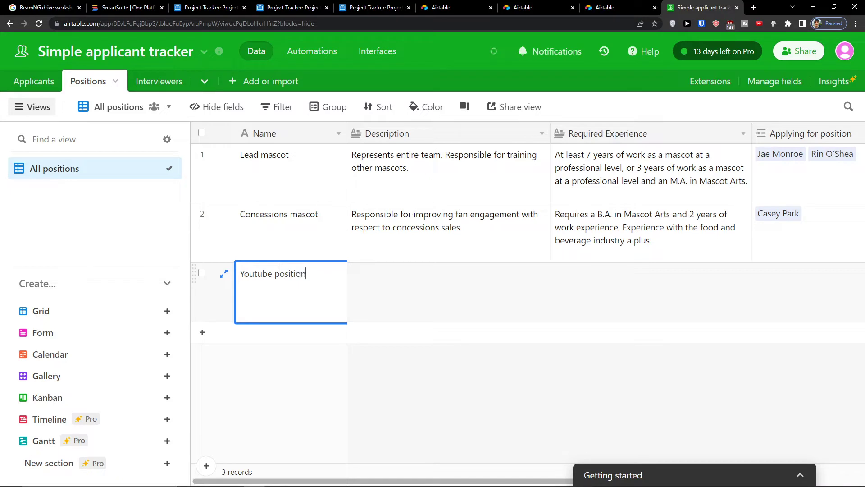
key(Tab)
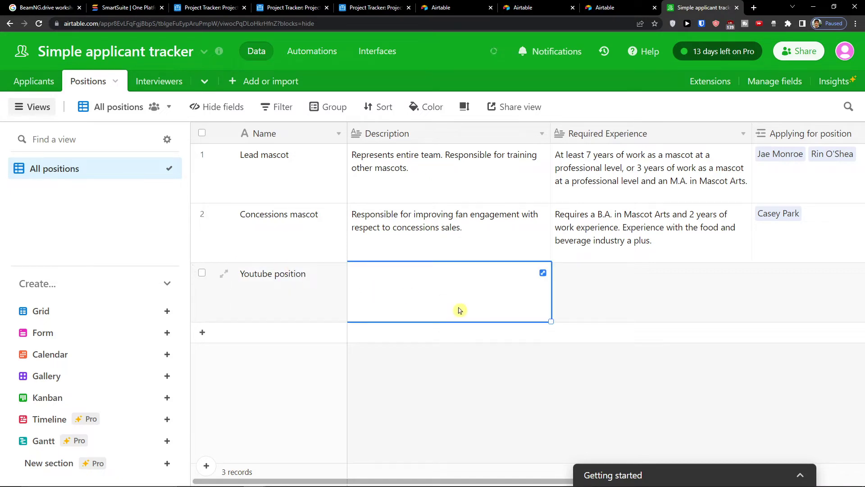
click(452, 308)
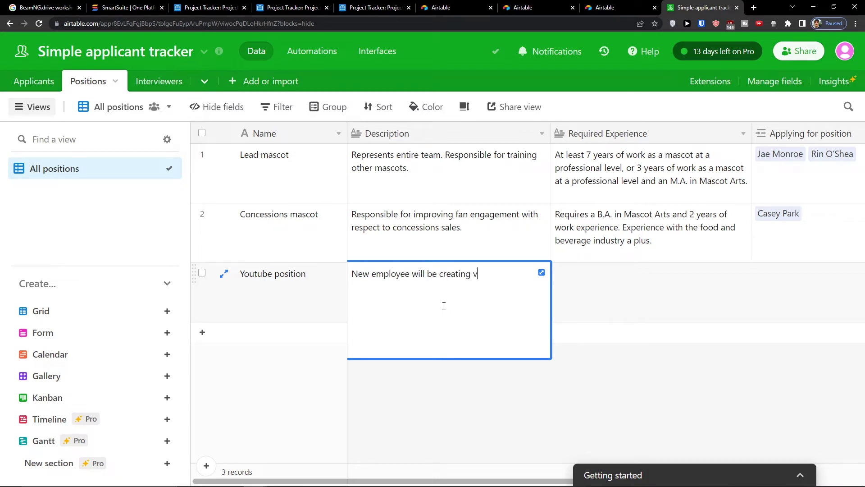
click(652, 299)
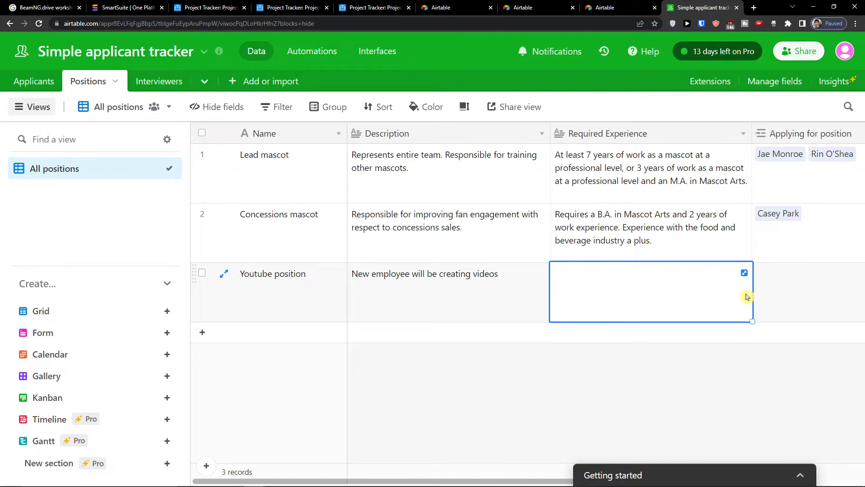
click(777, 296)
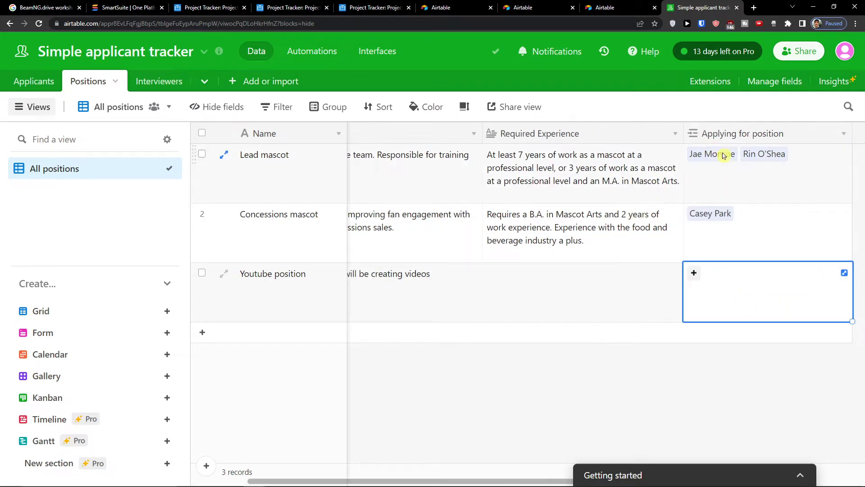
click(34, 82)
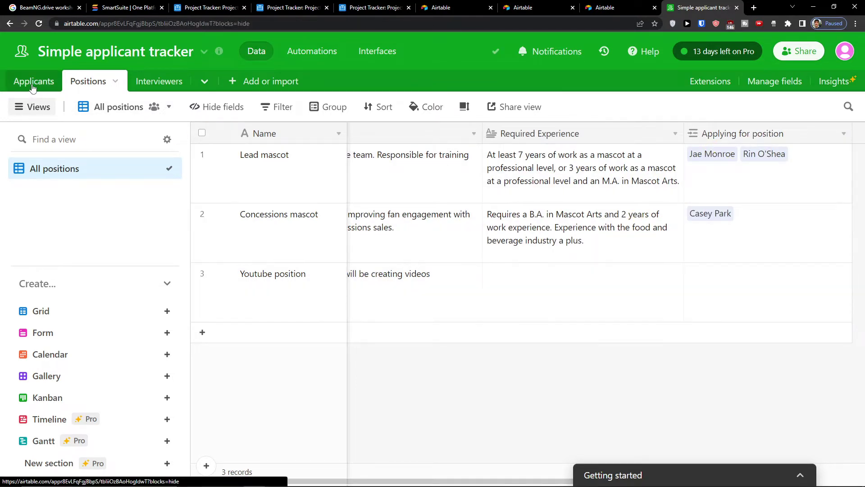
click(246, 333)
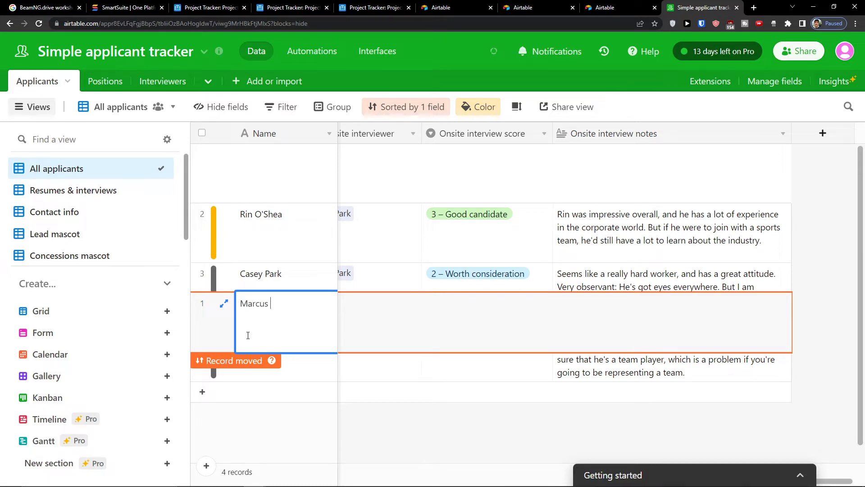
- Enter the new applicant's full name, leaving the onsite interviewer unlinked
key(Return)
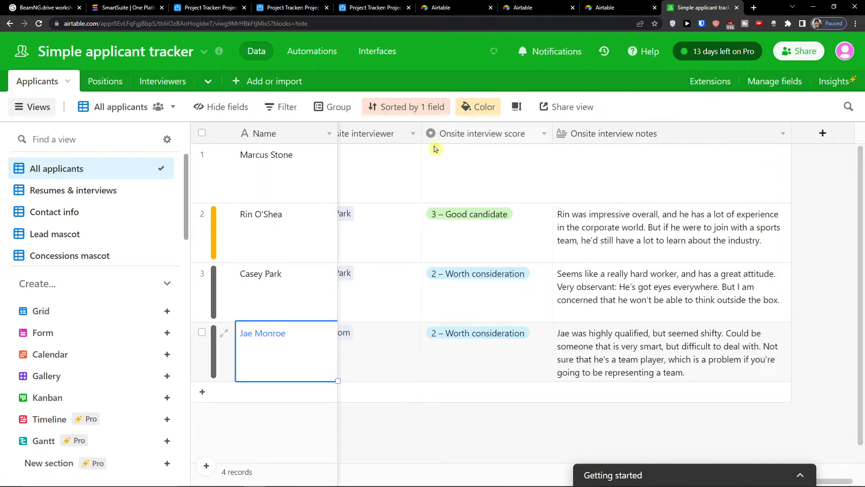
click(421, 174)
click(361, 153)
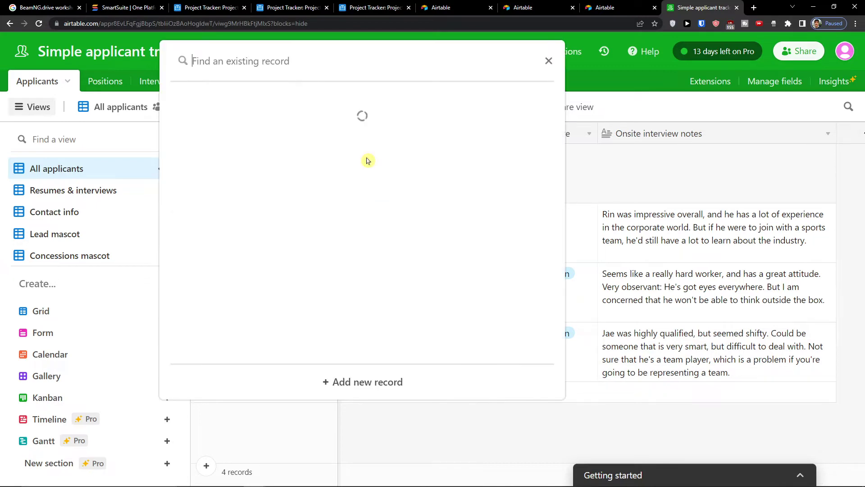
click(547, 62)
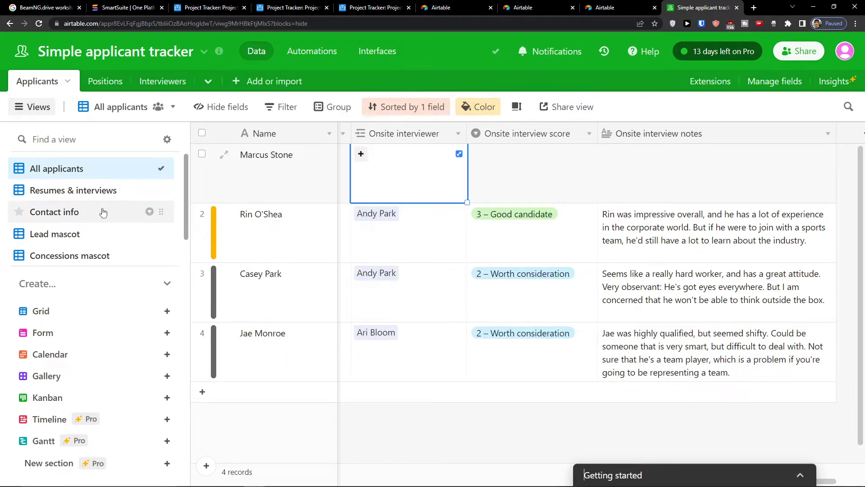
- In Resumes & interviews, link the fourth applicant to Youtube position instead of Concessions mascot
click(75, 190)
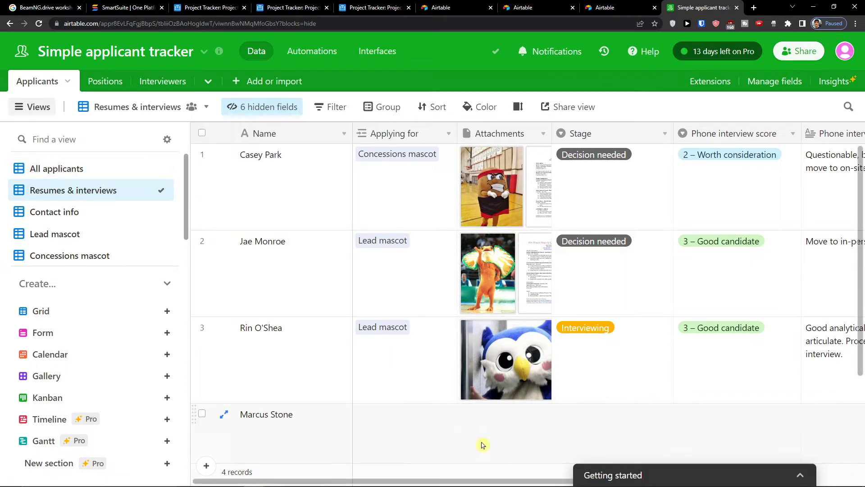
scroll(406, 390, down, 2)
click(400, 354)
click(369, 329)
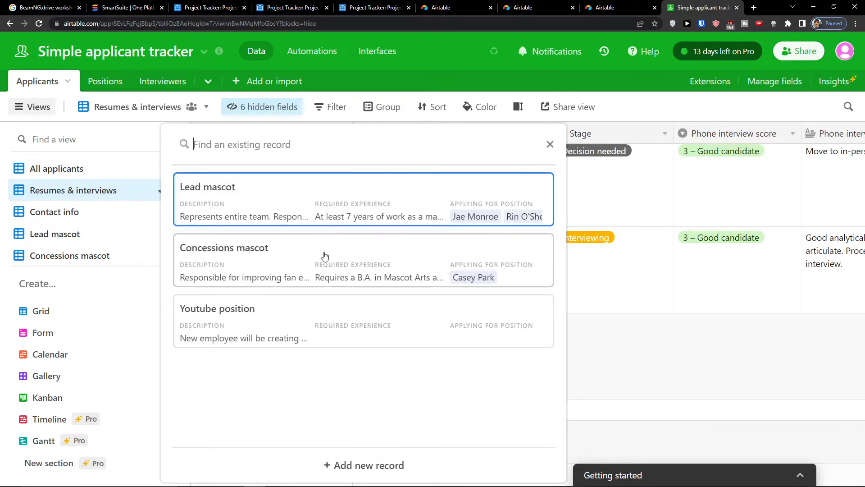
click(279, 261)
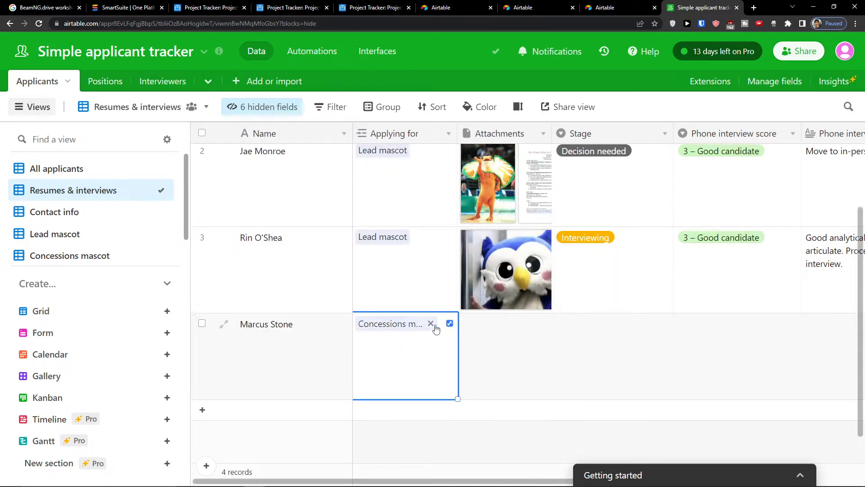
click(421, 325)
click(786, 119)
click(433, 326)
click(368, 328)
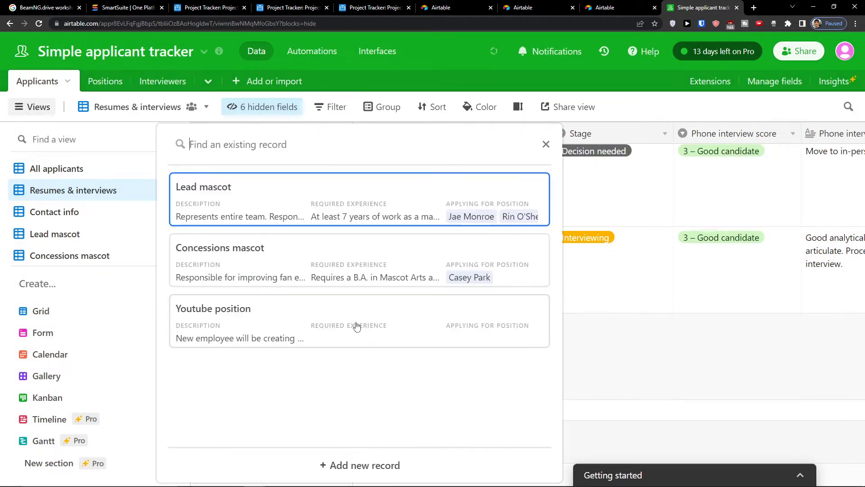
click(286, 336)
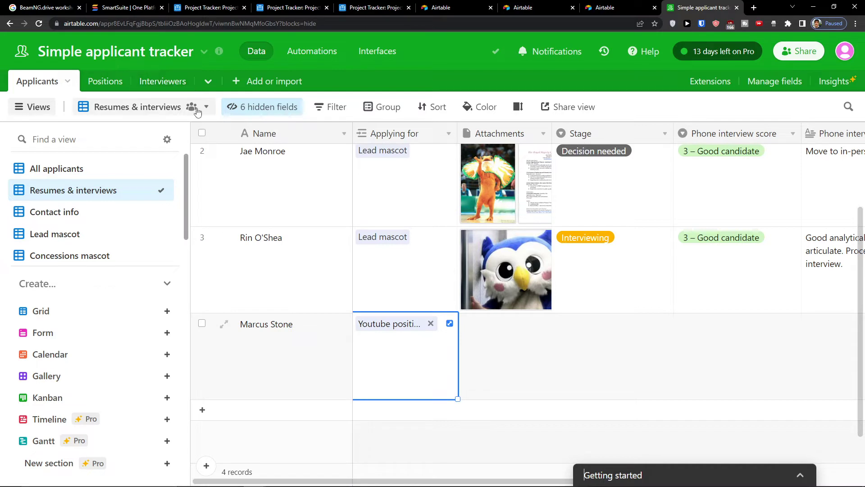
click(118, 85)
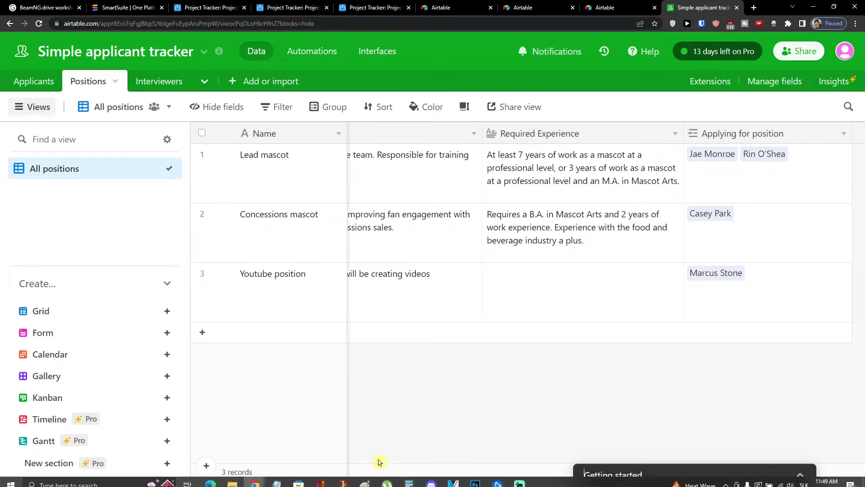
- Review the Interviewers, Applicants and Positions tables, then switch to the Airtable home browser tab
mouse_move(361, 481)
mouse_down()
mouse_move(246, 482)
mouse_move(374, 482)
mouse_up()
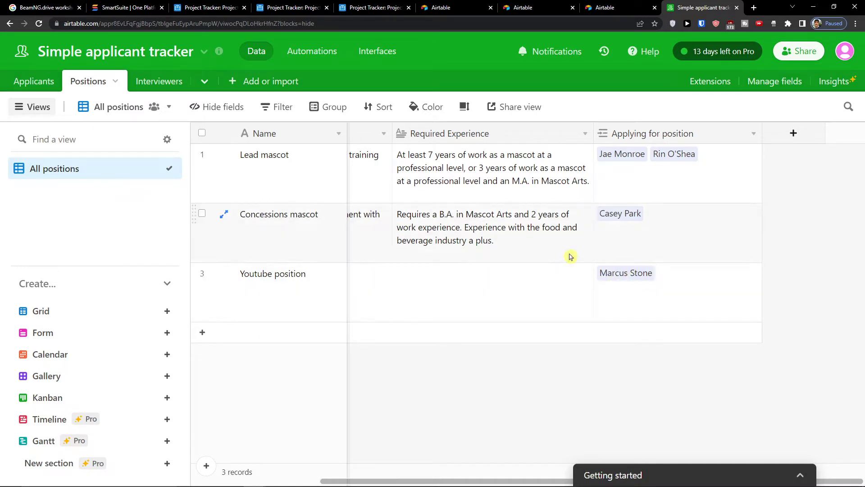
click(163, 81)
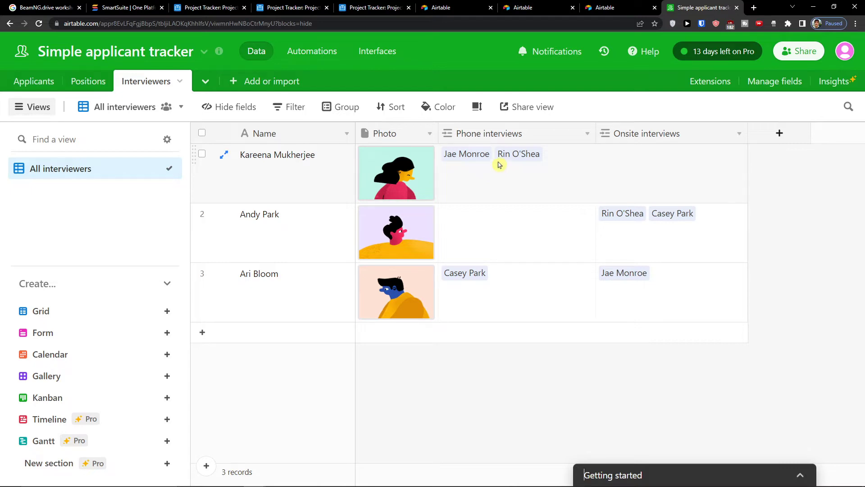
click(21, 84)
click(89, 81)
click(141, 81)
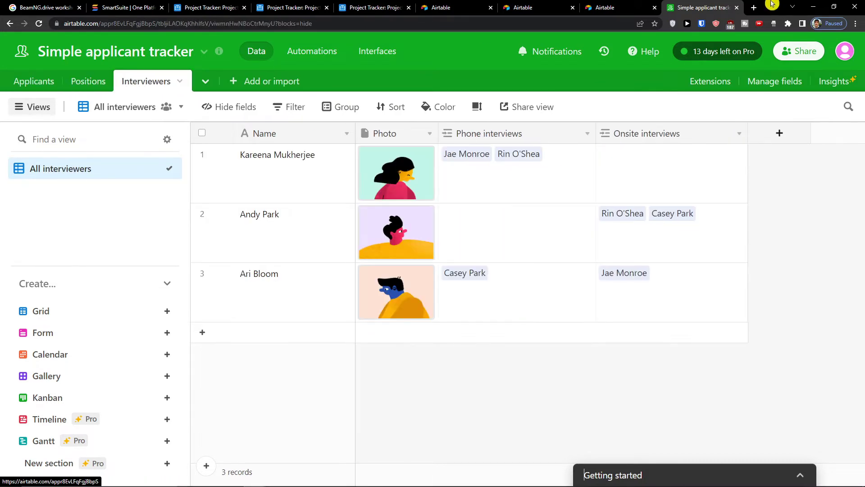
click(455, 7)
click(534, 7)
- Go from the bases home page to the template gallery
click(601, 5)
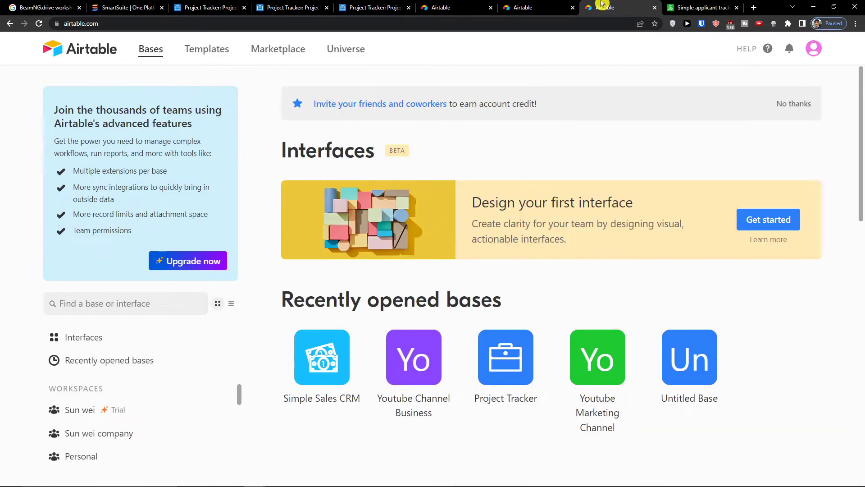
click(220, 53)
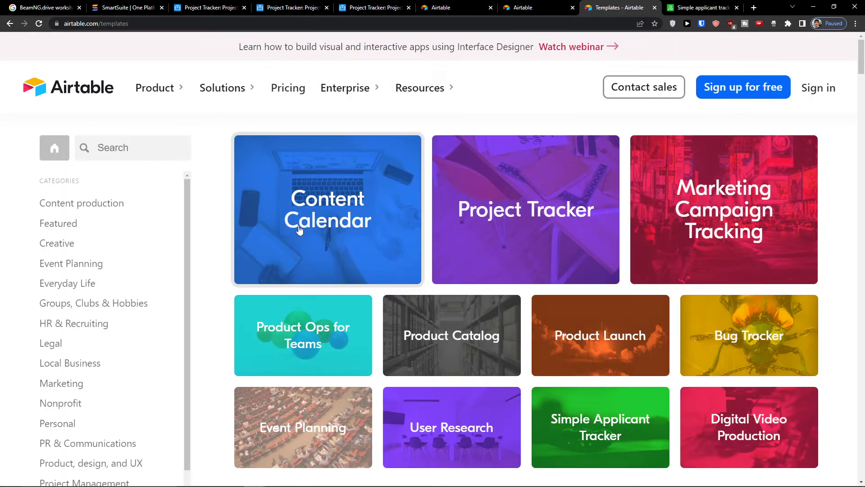
scroll(293, 231, down, 3)
scroll(293, 232, up, 3)
- Search templates for 'recruit' and open the Interview Questions template
click(118, 142)
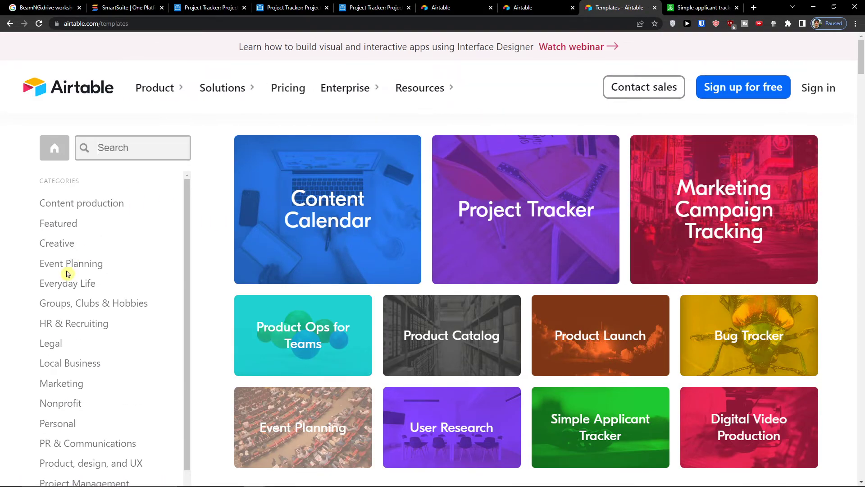
text(recruitin)
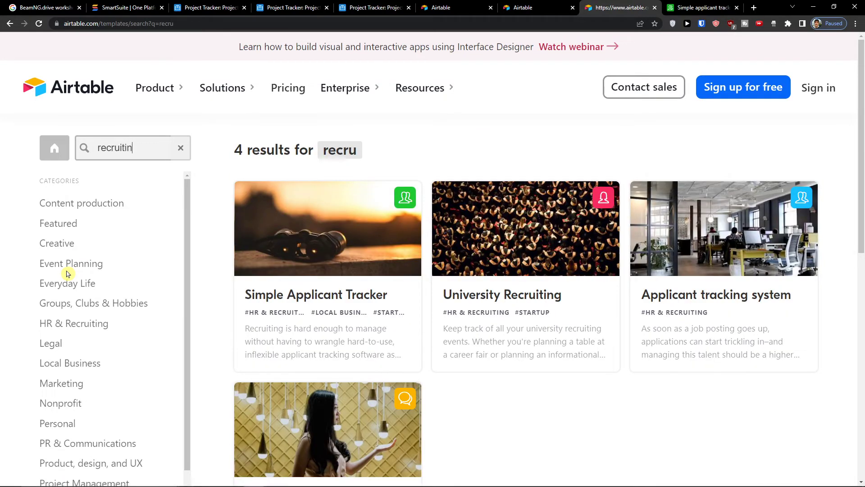
key(BackSpace)
key(BackSpace)
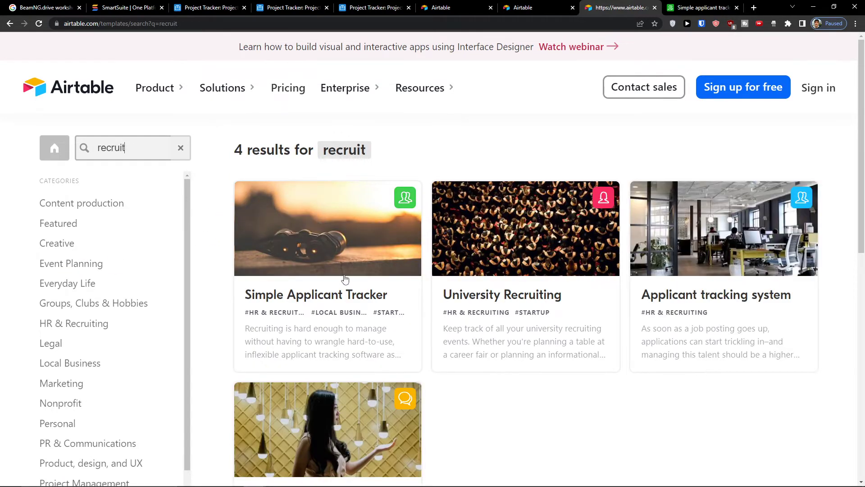
scroll(343, 288, down, 5)
scroll(328, 330, up, 1)
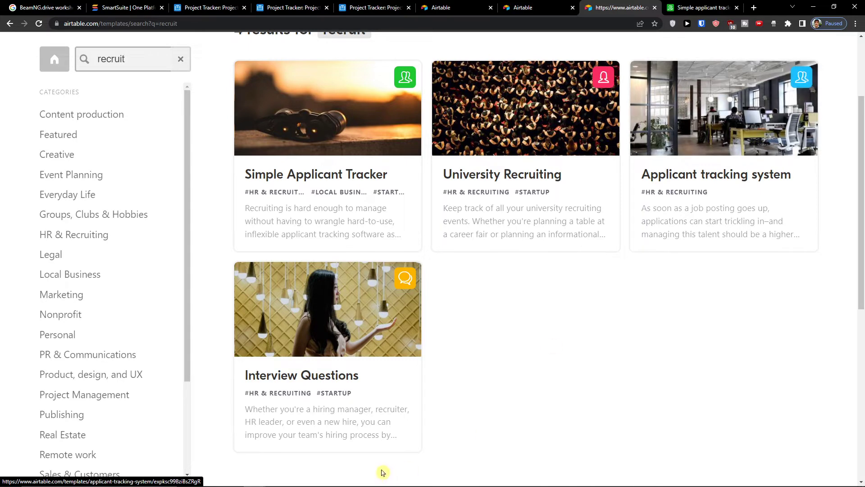
click(371, 298)
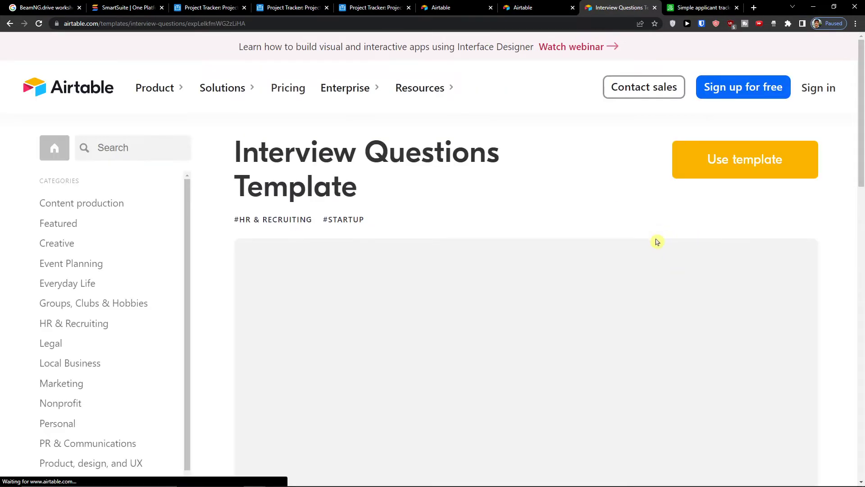
scroll(655, 241, down, 4)
- Add the Interview Questions template as a new base in the selected workspace
scroll(369, 250, up, 1)
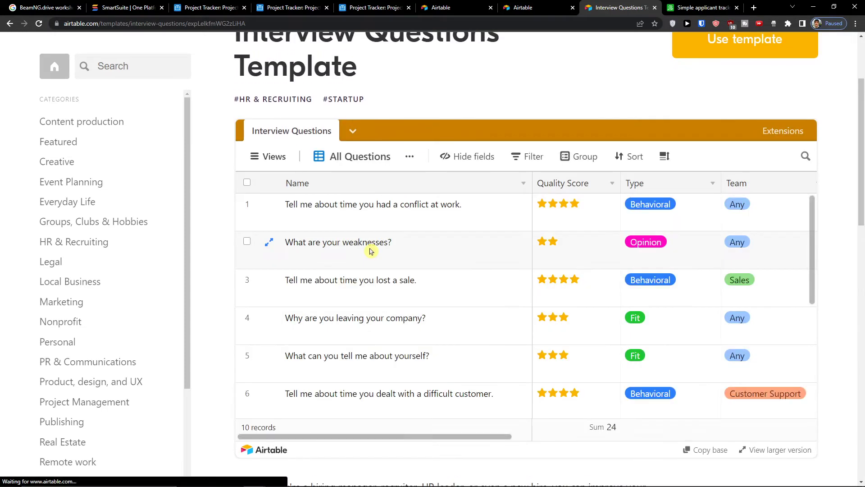
scroll(395, 255, down, 5)
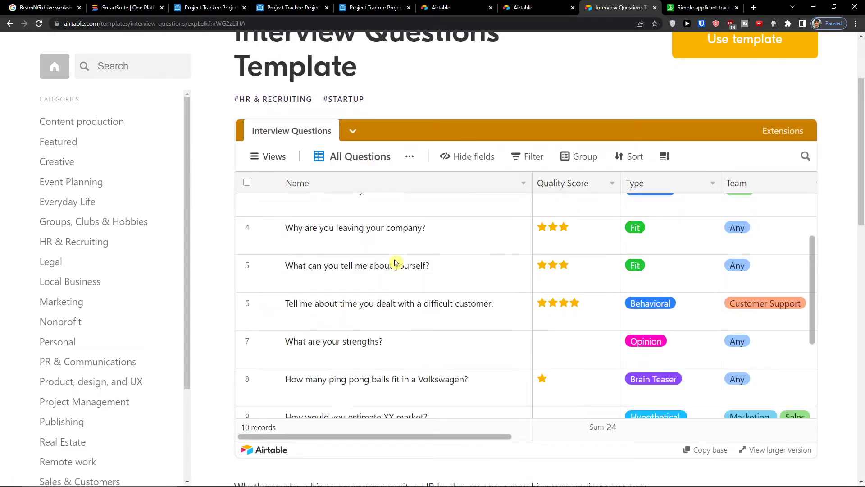
scroll(396, 260, up, 5)
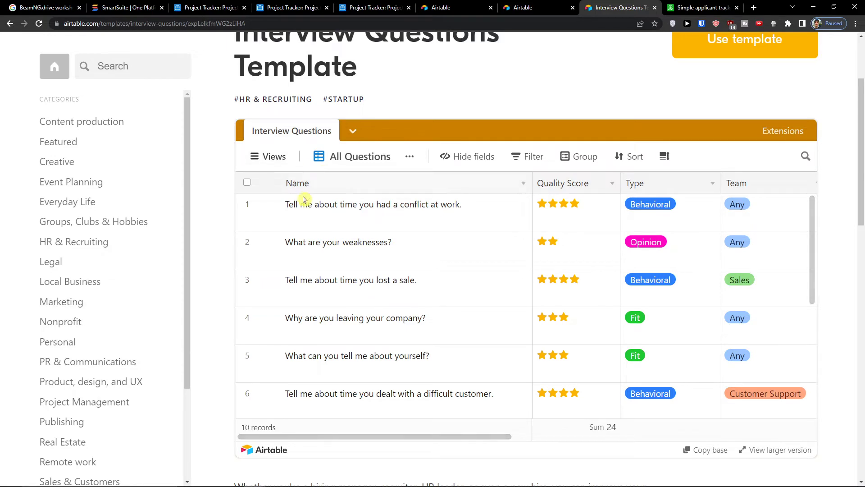
scroll(541, 335, down, 4)
scroll(510, 315, up, 4)
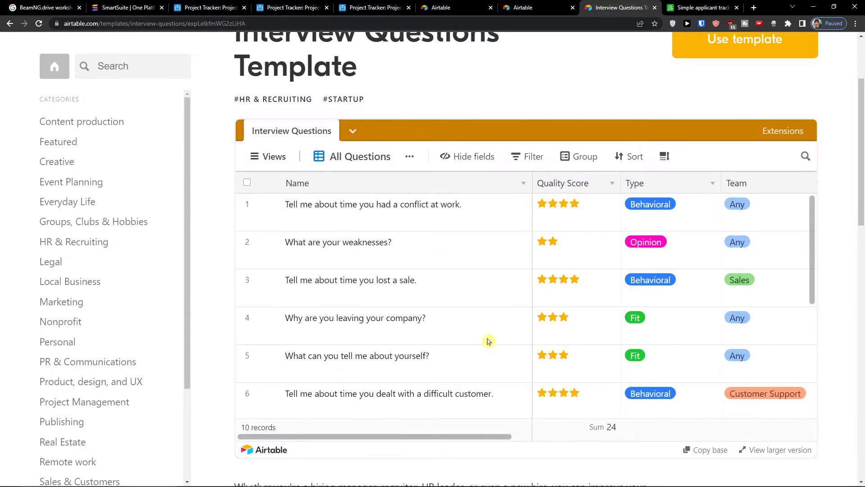
scroll(551, 135, up, 3)
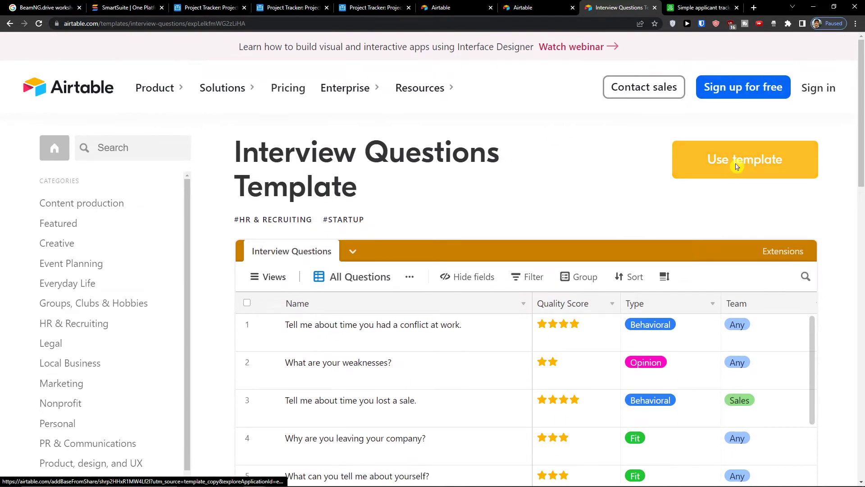
click(729, 166)
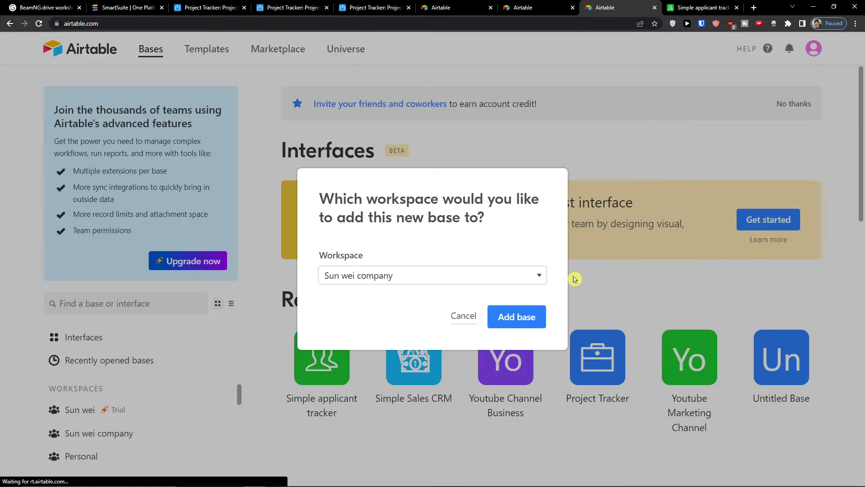
click(420, 275)
click(402, 290)
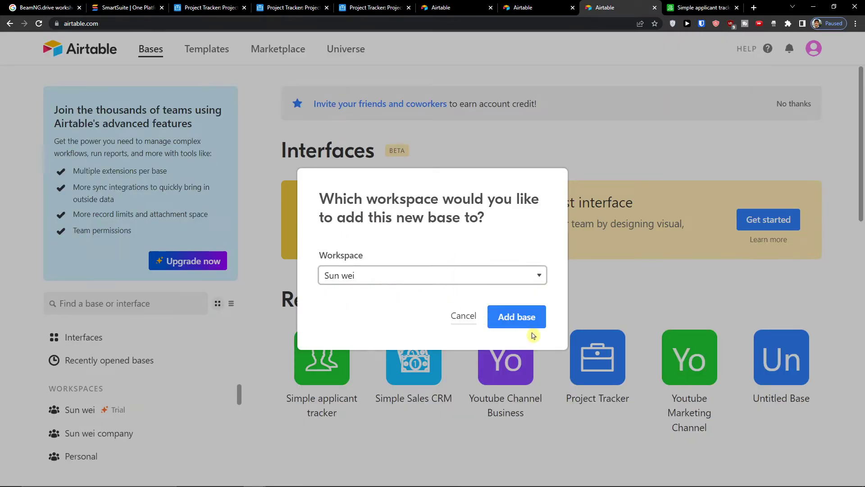
click(527, 324)
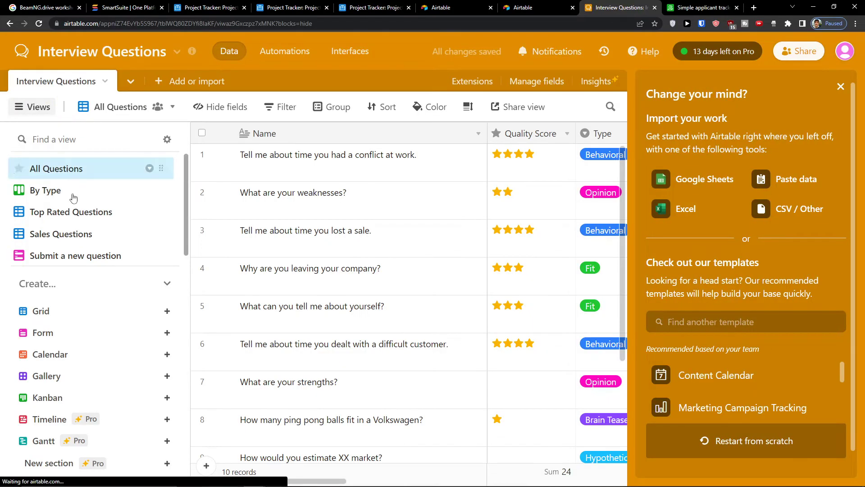
- Create a shareable link for the grid view with syncing to other bases allowed
scroll(68, 217, up, 1)
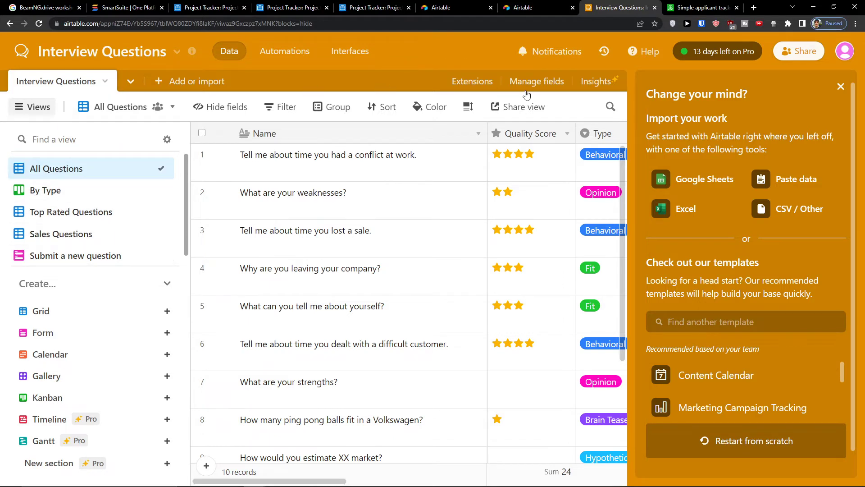
click(524, 107)
click(559, 150)
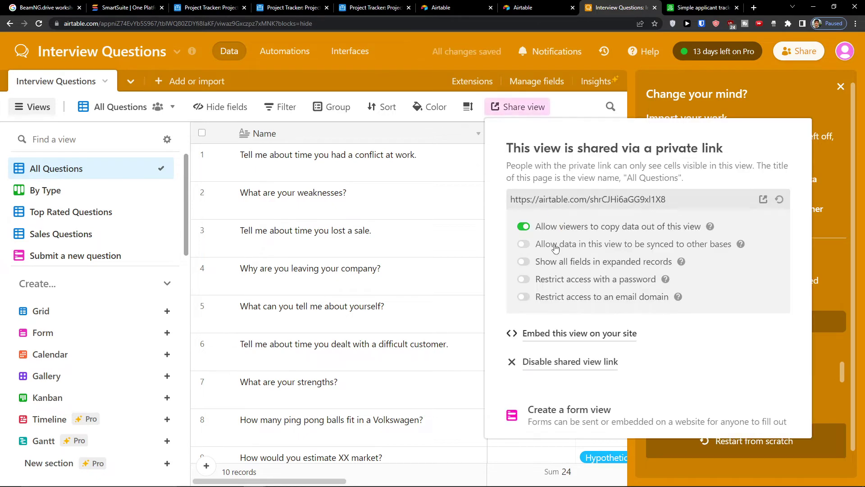
click(531, 247)
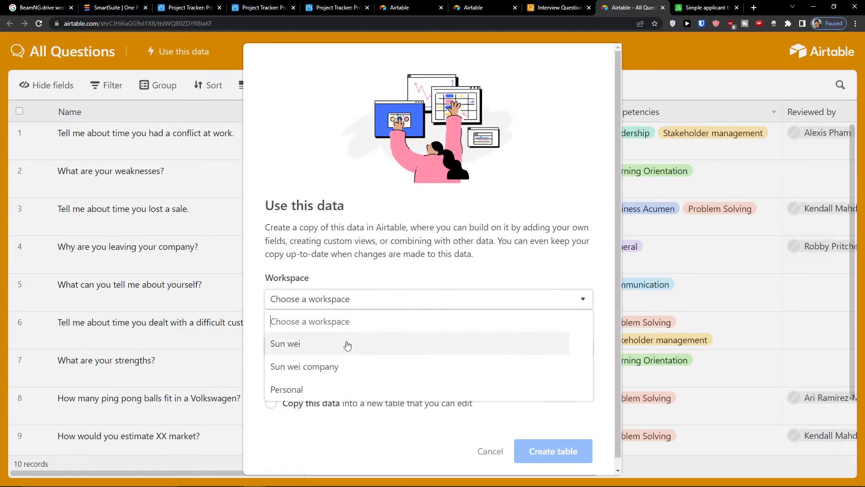
- Copy the questions data into a new table in the Simple applicant tracker base
click(347, 345)
click(347, 345)
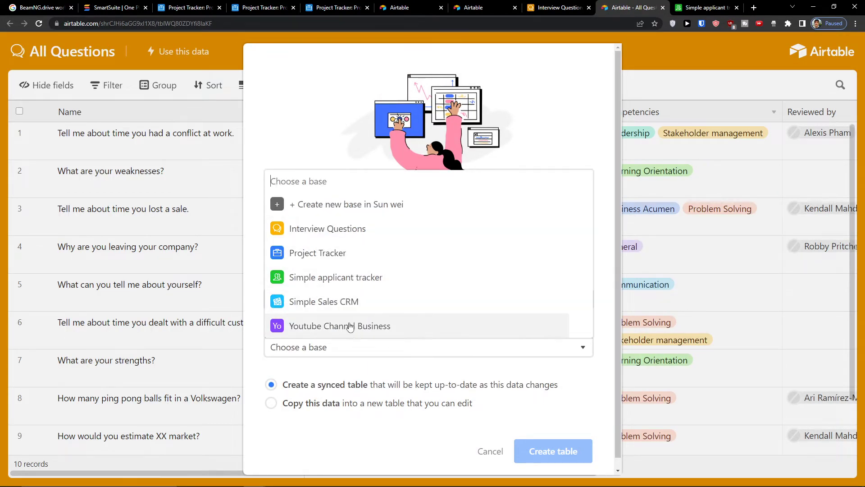
click(355, 277)
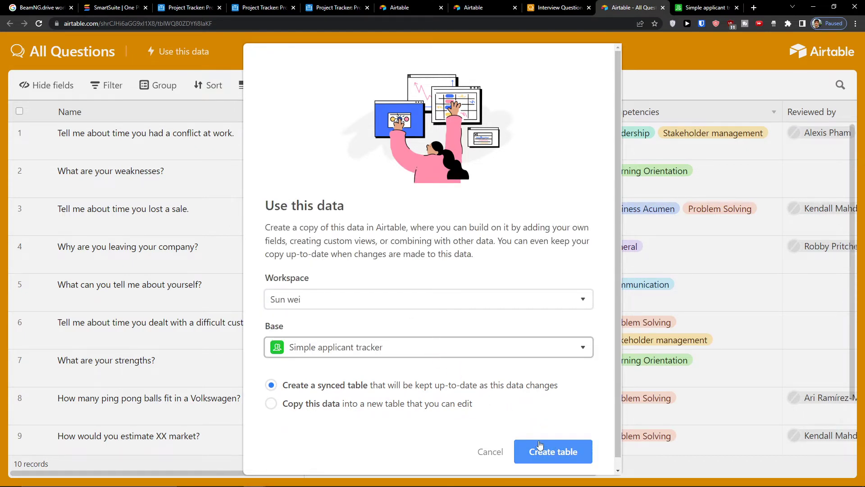
click(391, 405)
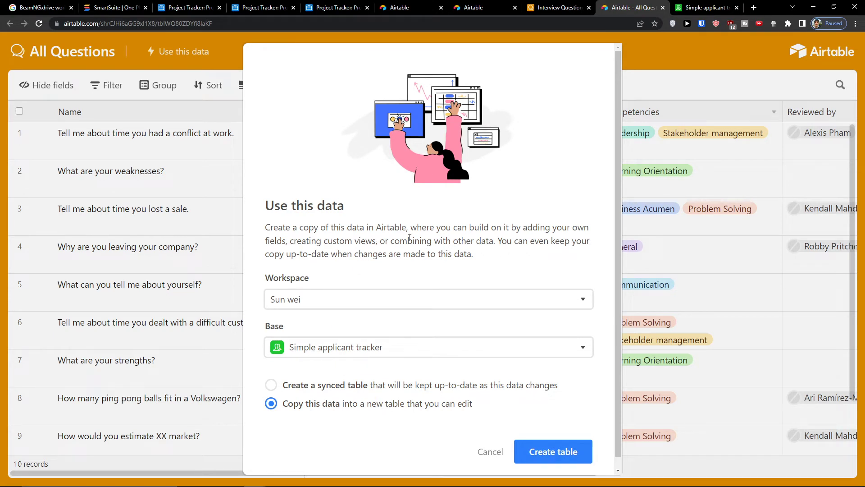
scroll(443, 275, down, 1)
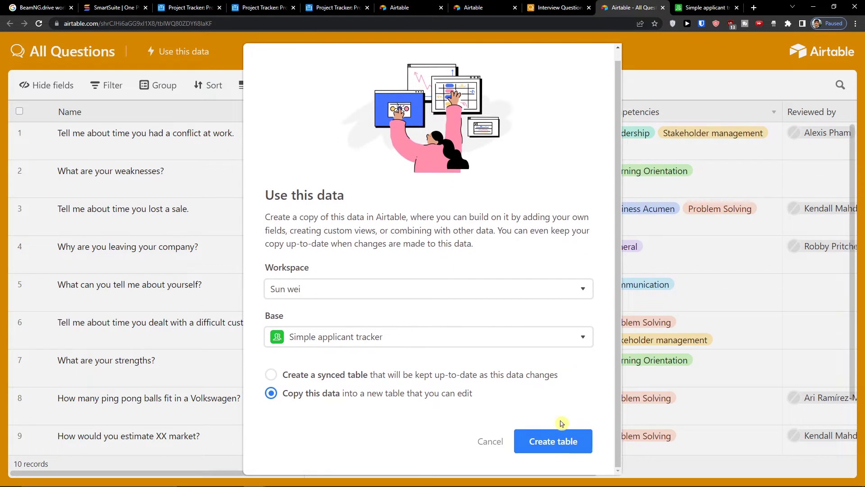
click(551, 440)
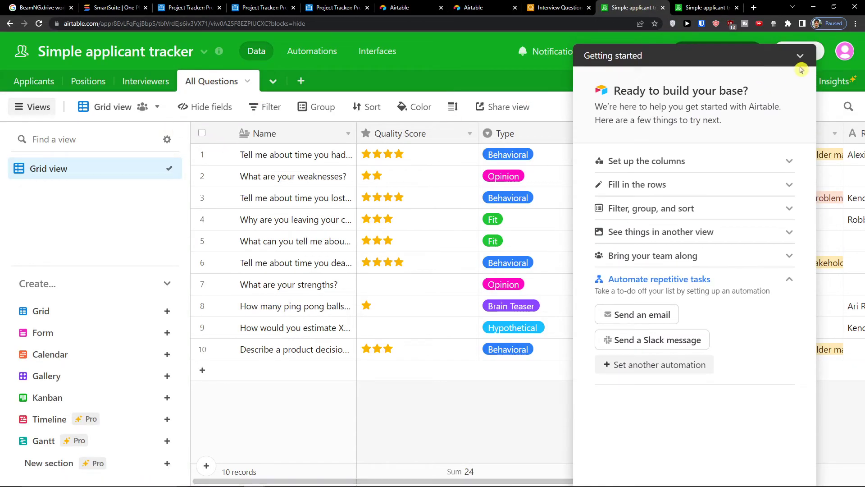
- In Interview Questions, browse By Type, Top Rated Questions, Sales Questions and the Submit a new question form
click(800, 55)
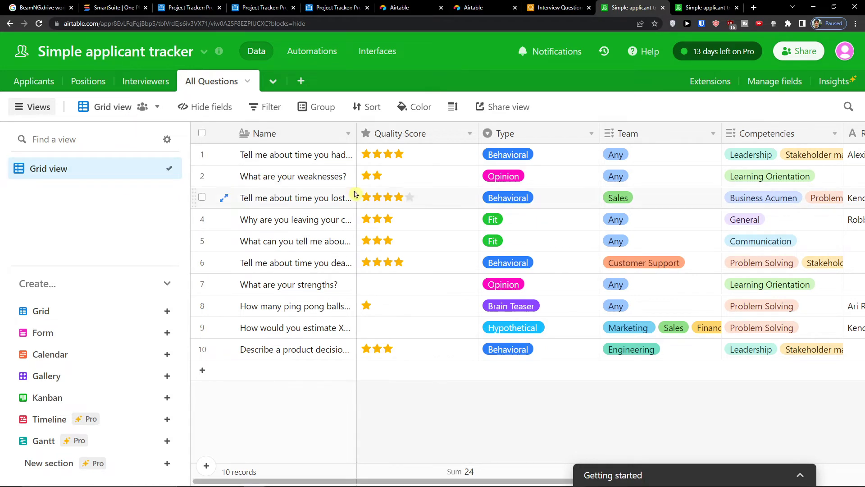
click(547, 5)
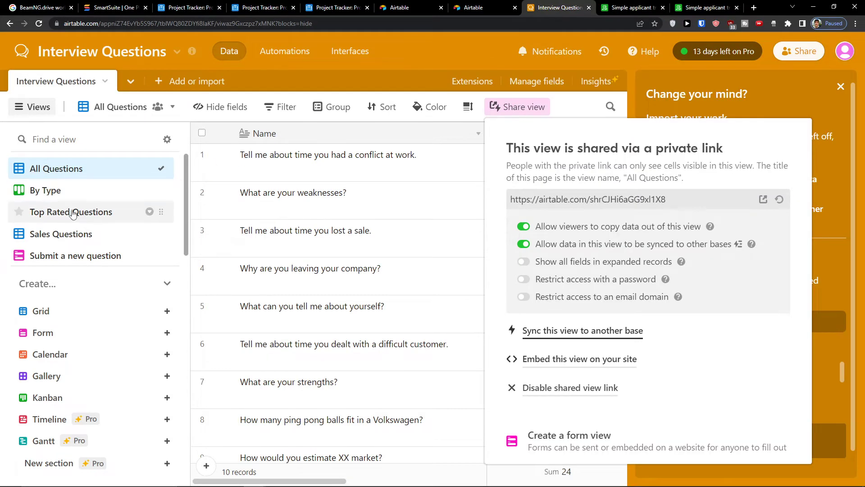
click(60, 194)
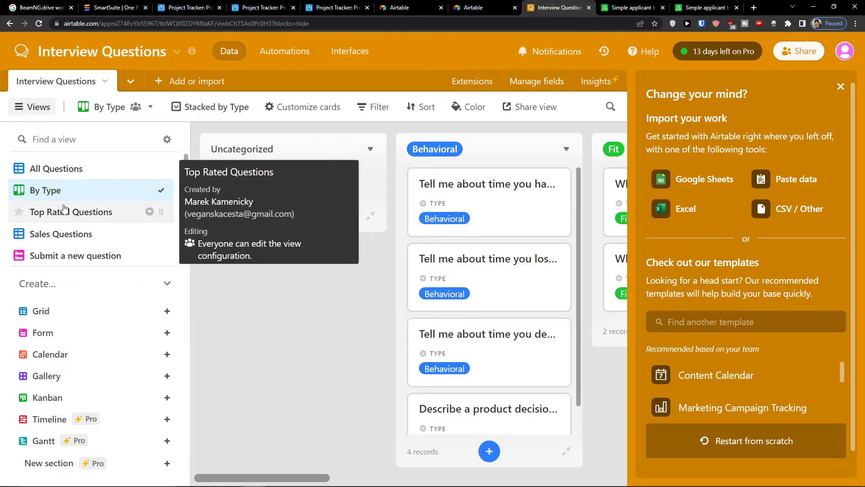
click(63, 212)
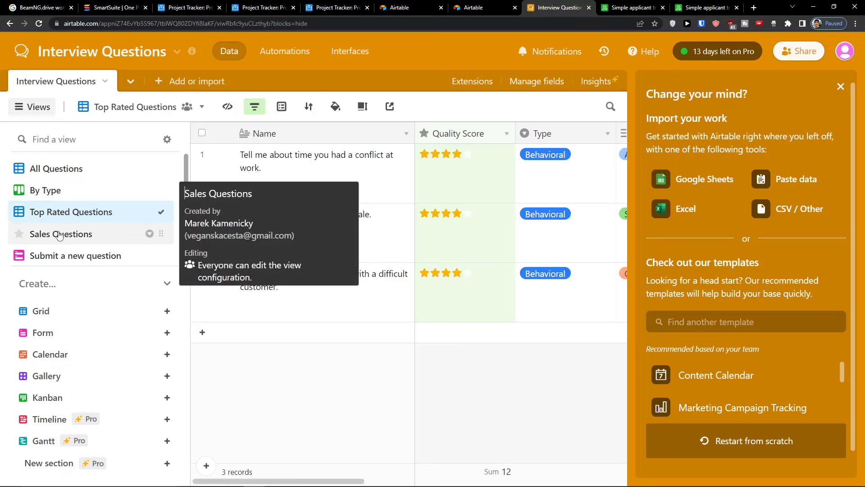
click(60, 234)
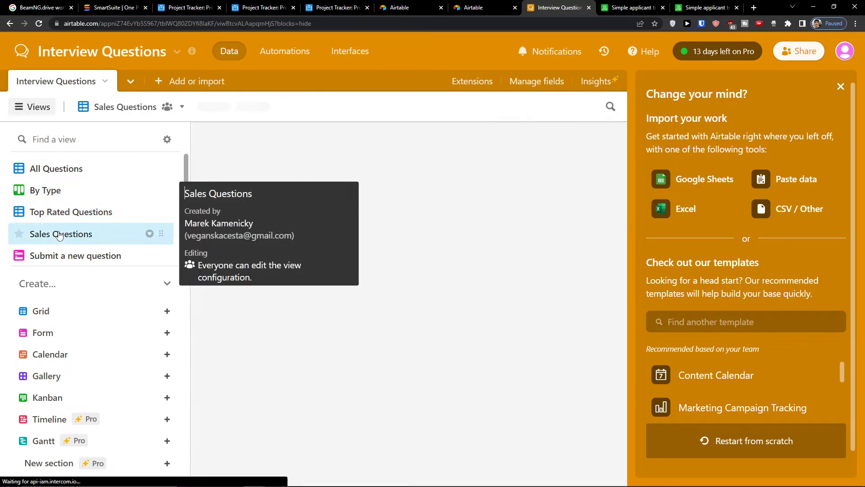
click(60, 245)
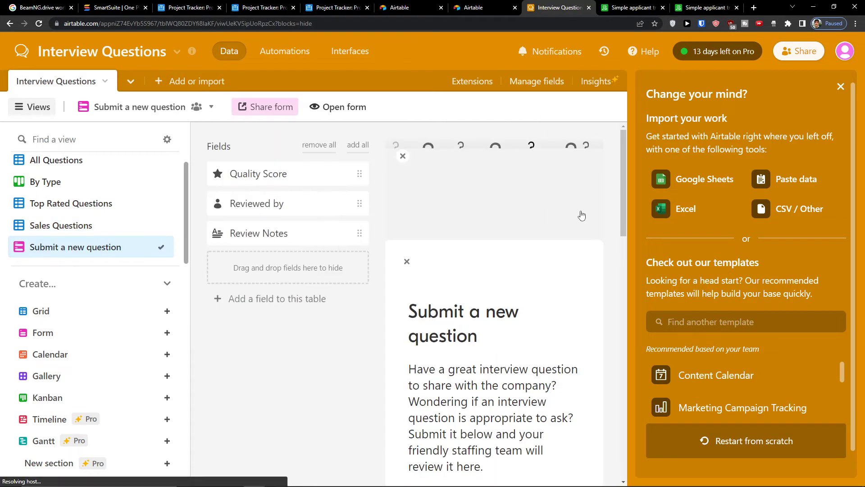
scroll(548, 226, down, 8)
scroll(547, 227, down, 7)
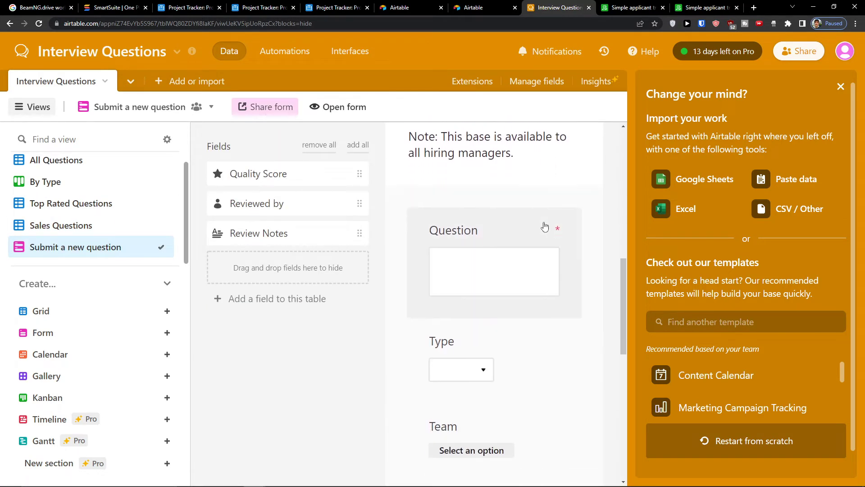
scroll(544, 226, up, 5)
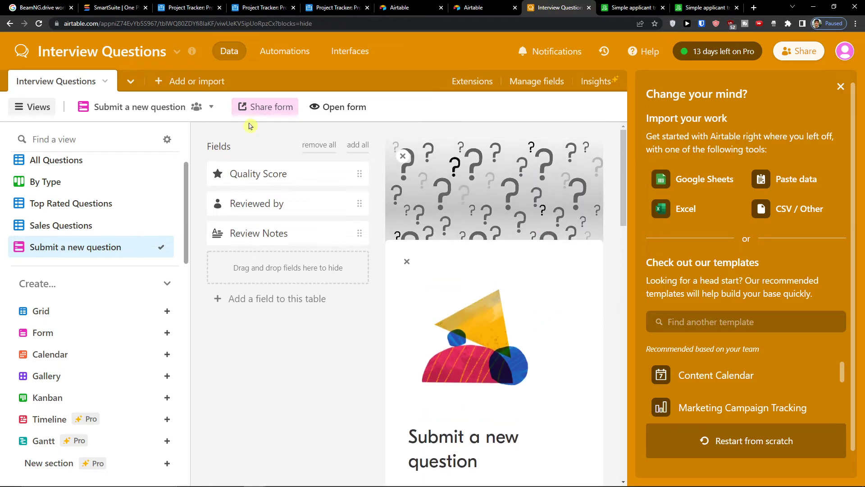
- Return to All Questions with the import panel closed and the getting started checklist collapsed
click(66, 160)
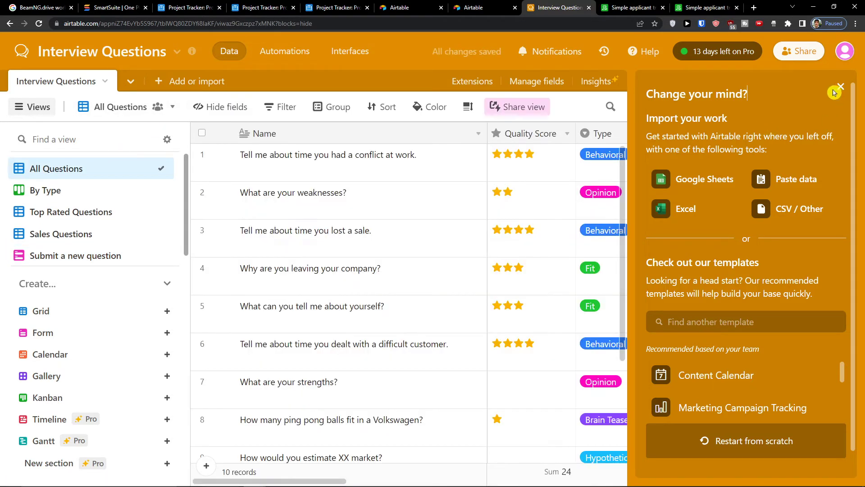
click(841, 86)
scroll(481, 321, down, 2)
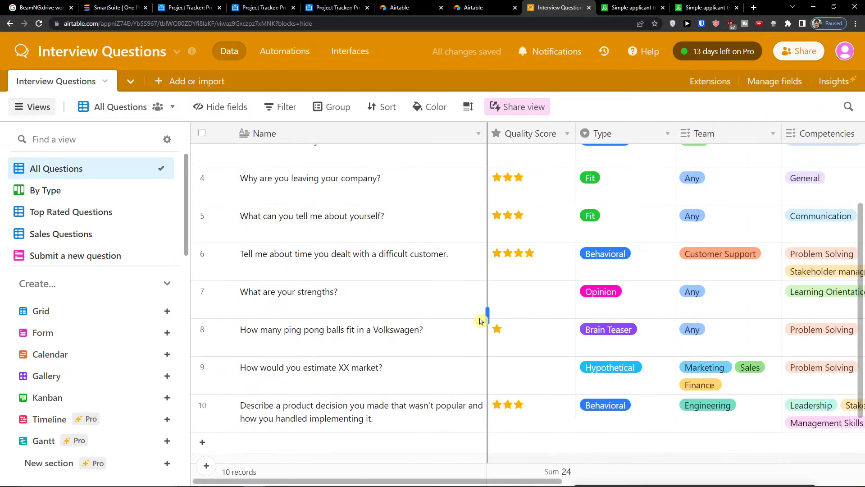
click(801, 57)
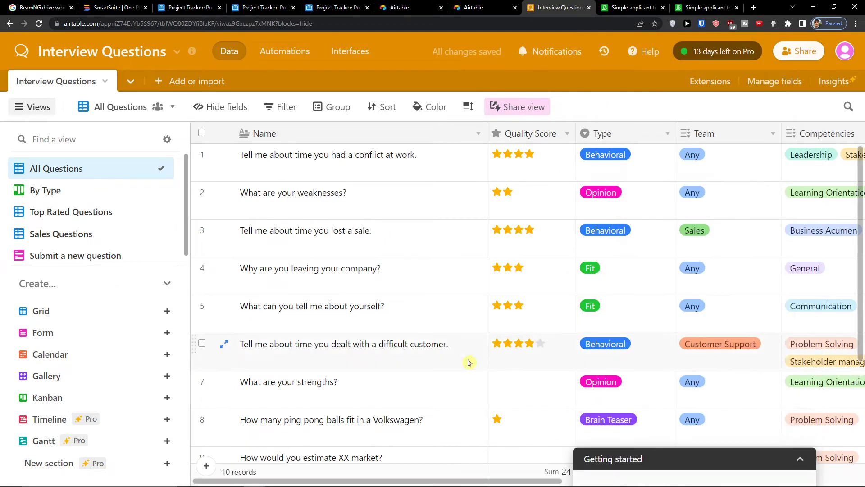
drag(415, 481, 440, 483)
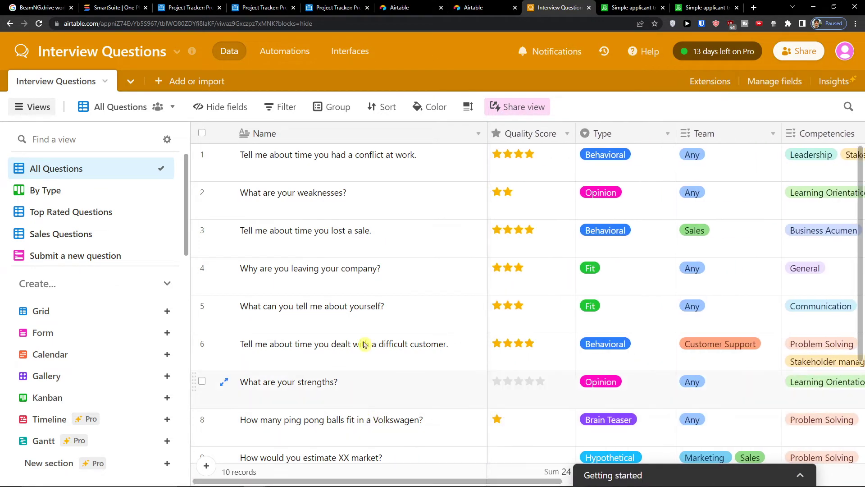
scroll(421, 228, down, 3)
- Search templates for 're', open Applicant tracking system, and start a base from it
click(392, 7)
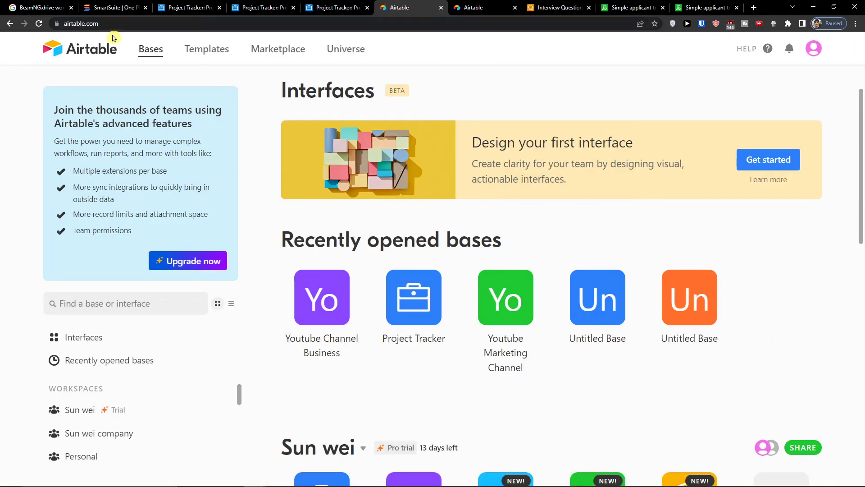
click(218, 57)
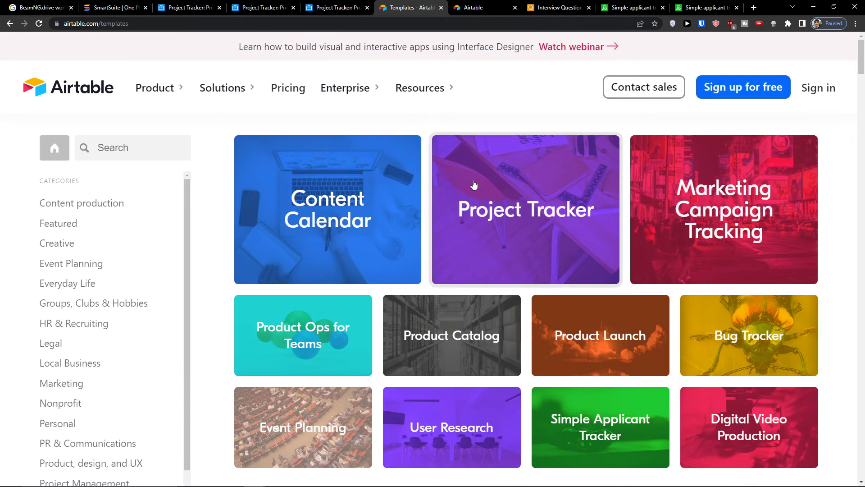
click(125, 157)
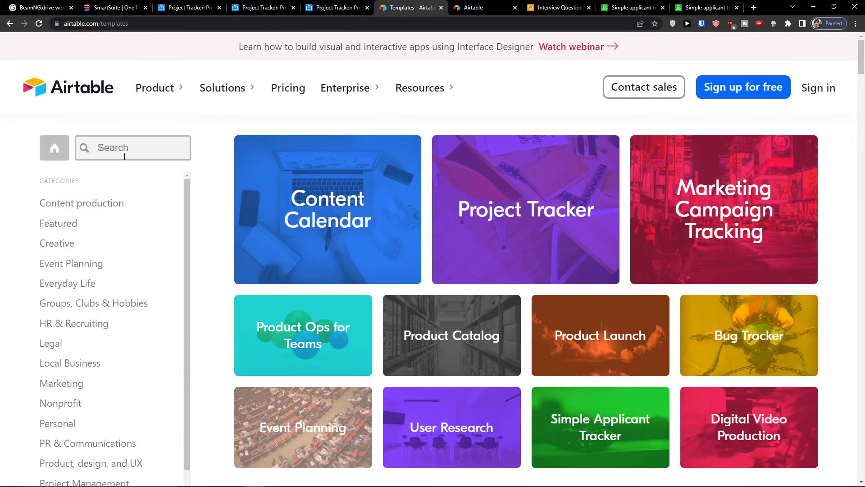
text(recru)
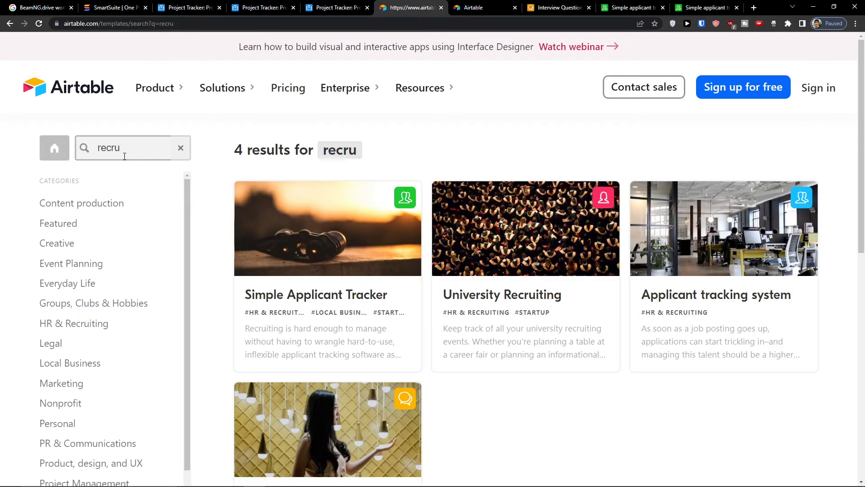
scroll(789, 260, down, 1)
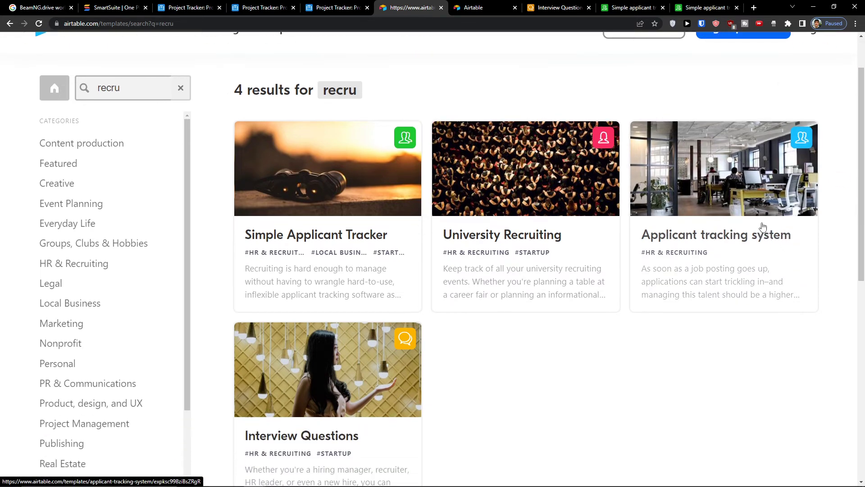
click(763, 229)
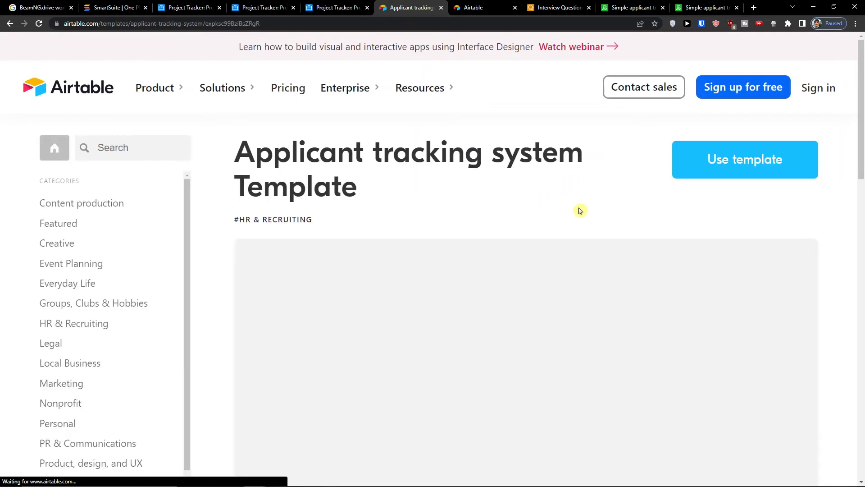
click(752, 165)
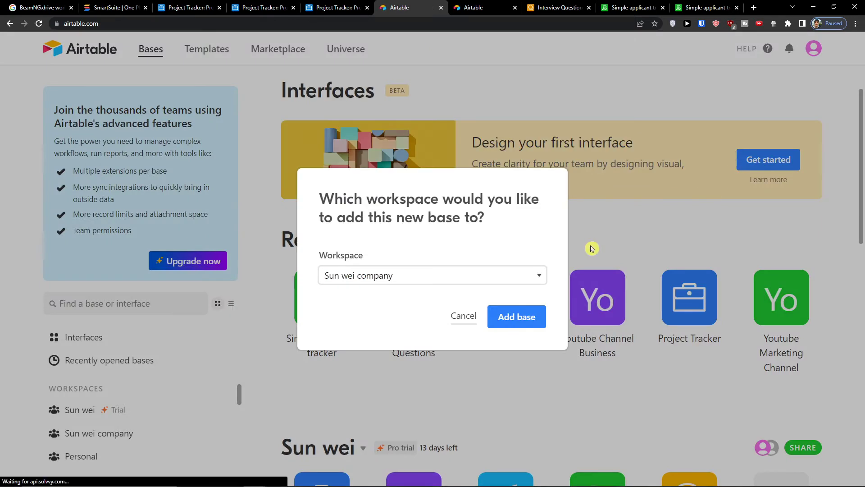
click(473, 275)
- Add the Applicant tracking system base to the chosen workspace and dismiss its side panels
click(425, 292)
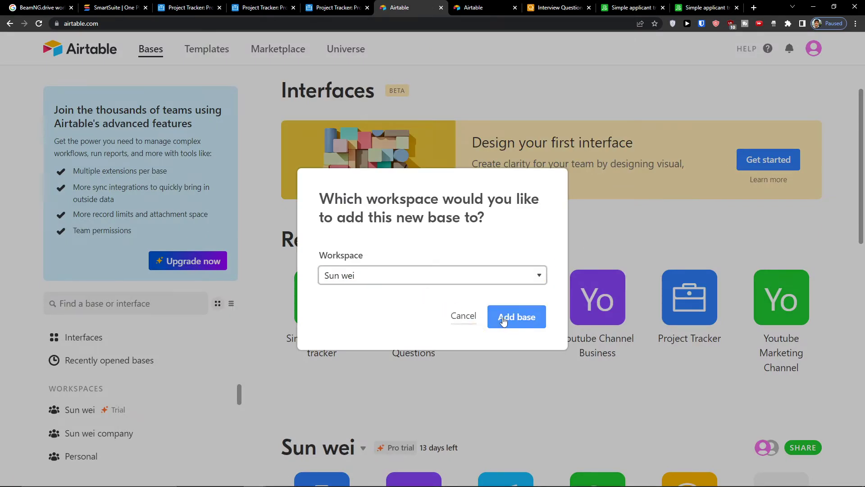
click(503, 319)
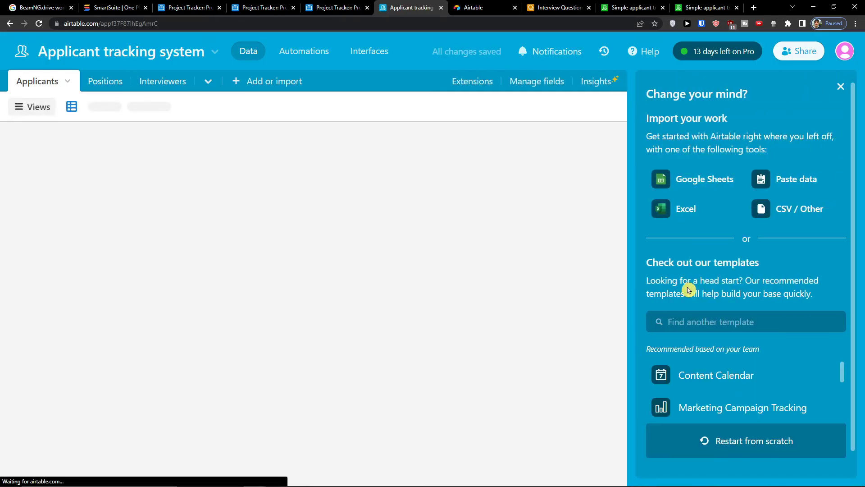
click(846, 85)
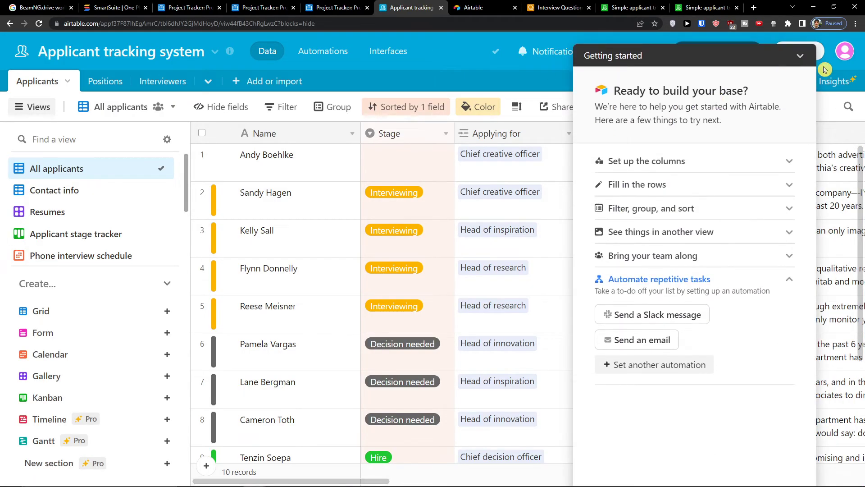
click(801, 57)
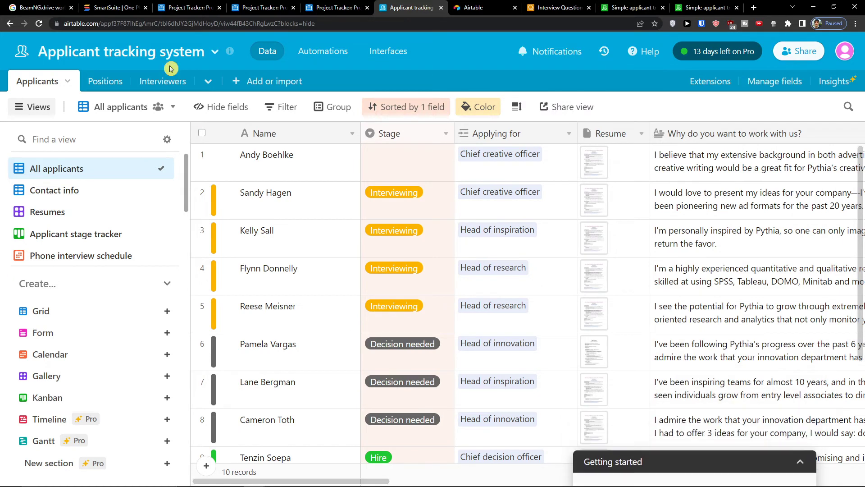
- Glance at Positions, browse the Applicants grid, then show its Contact info view
click(109, 82)
click(35, 83)
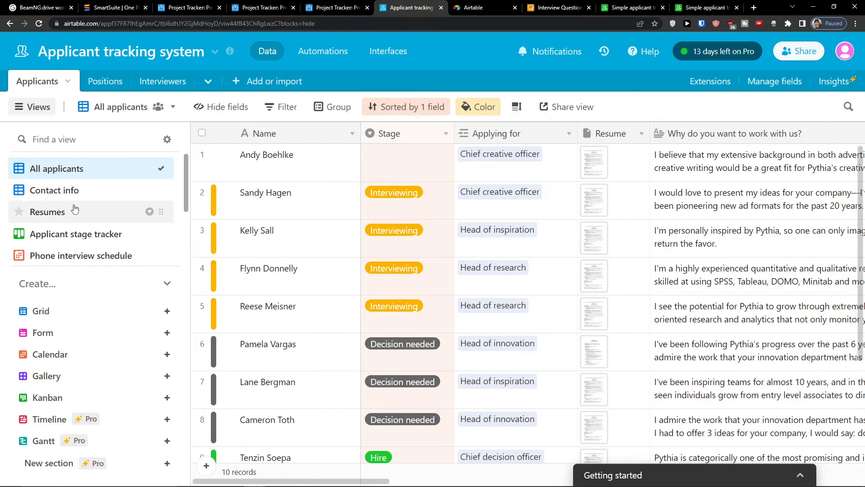
scroll(74, 208, down, 3)
scroll(87, 208, up, 3)
scroll(462, 269, down, 3)
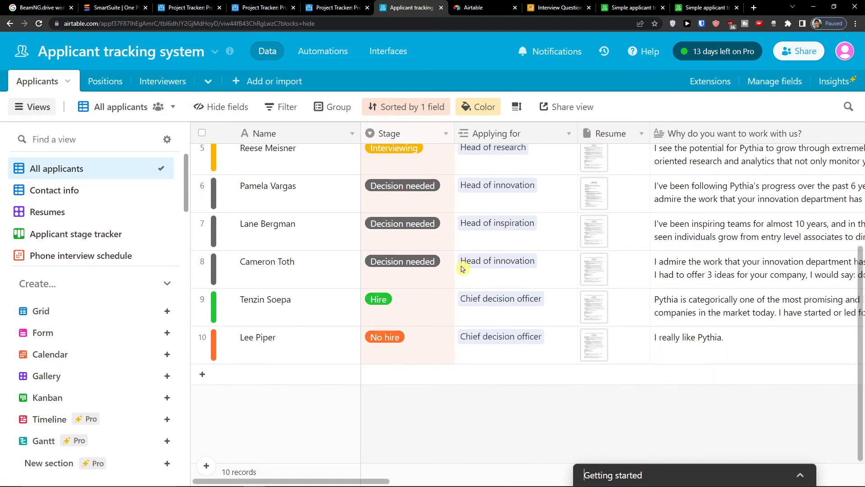
scroll(462, 268, up, 3)
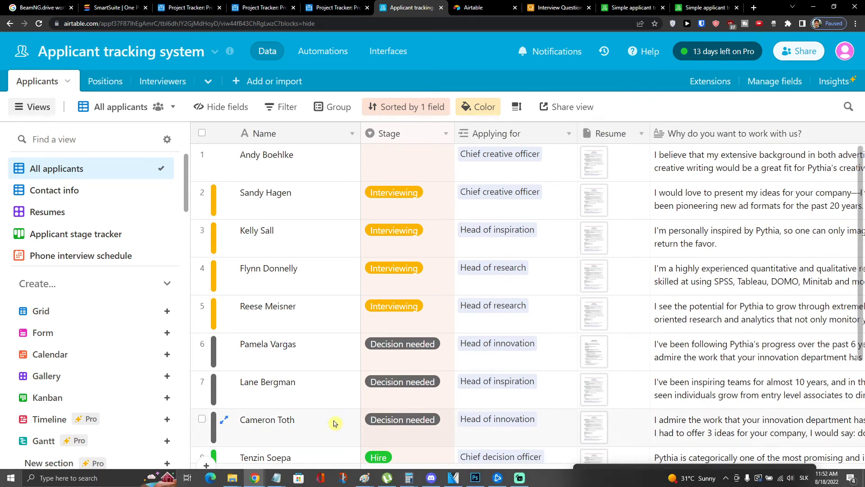
click(411, 205)
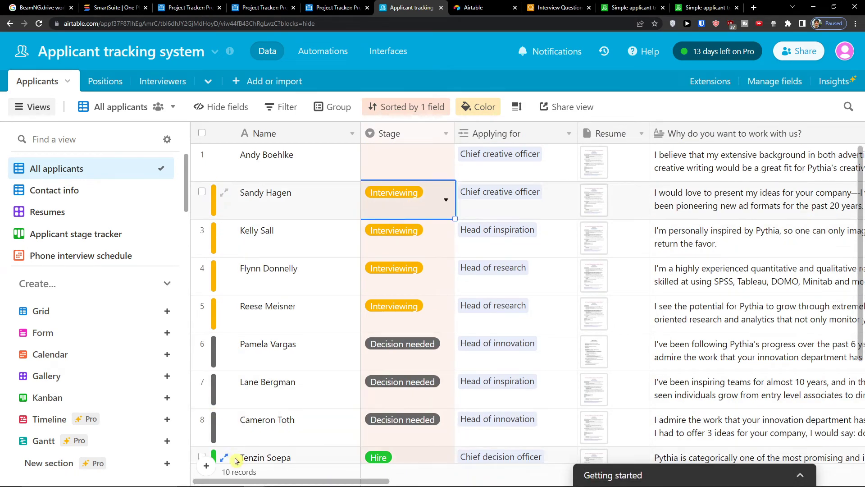
drag(239, 481, 320, 419)
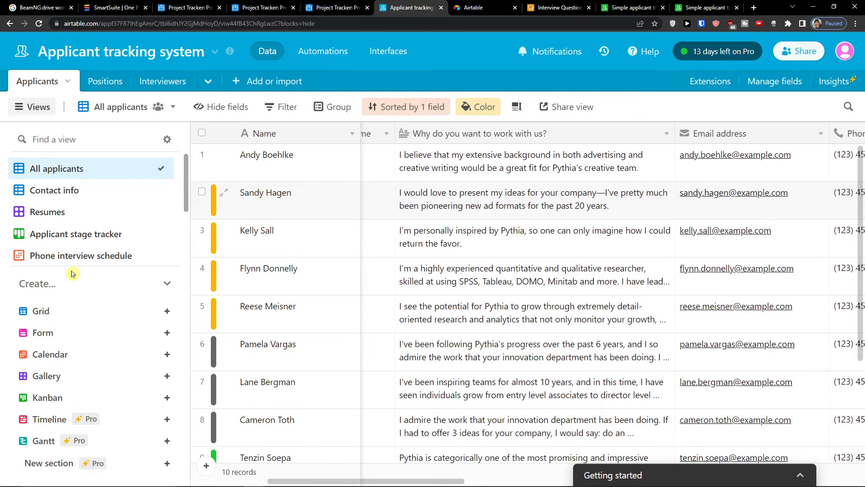
click(59, 190)
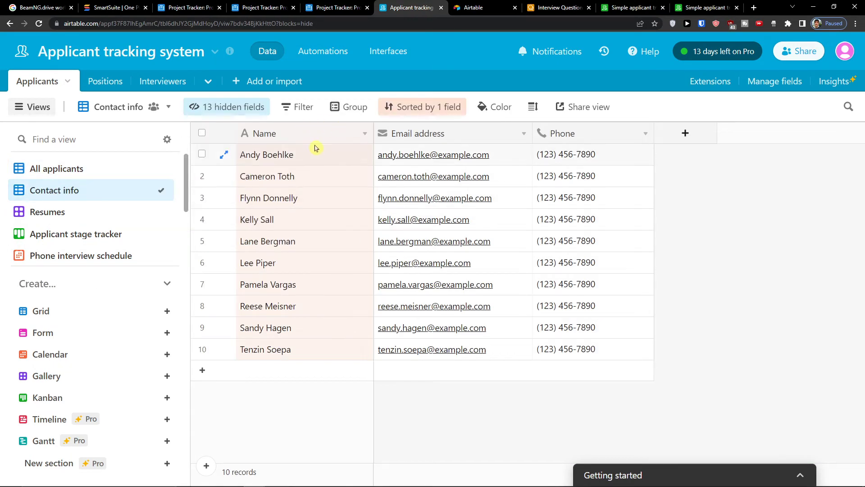
- Browse the Resumes gallery of applicants
click(98, 215)
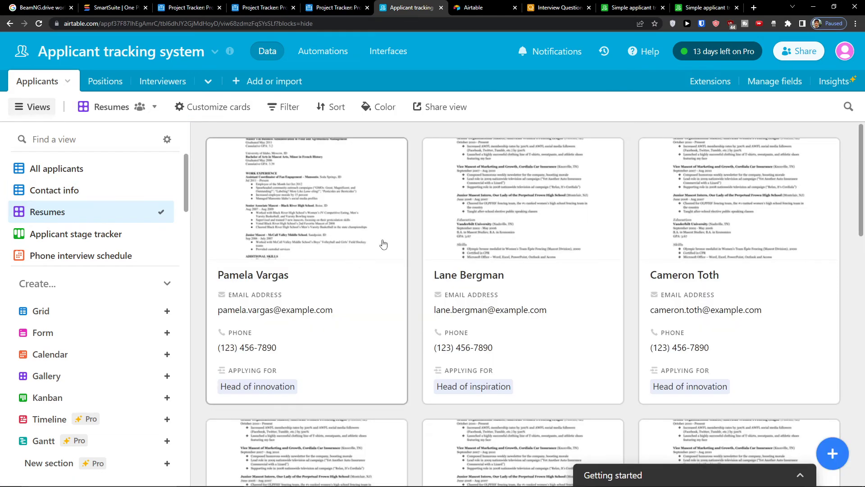
scroll(358, 253, down, 10)
scroll(378, 264, up, 10)
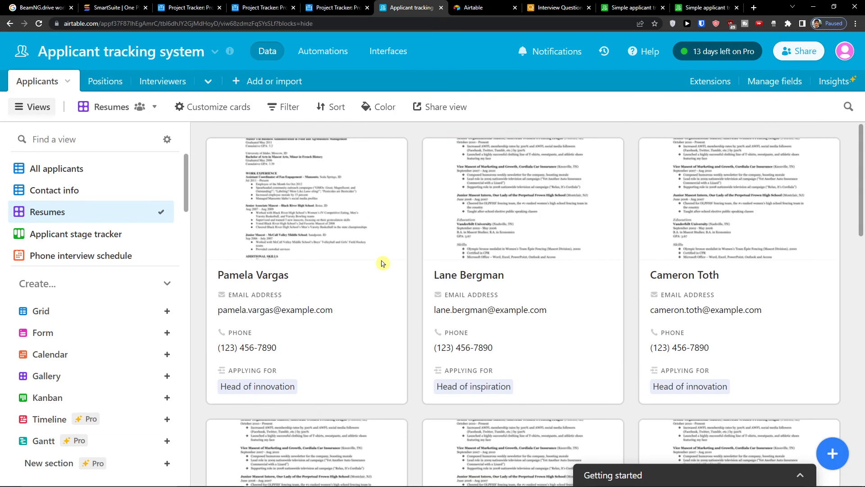
scroll(382, 263, down, 15)
scroll(387, 258, up, 9)
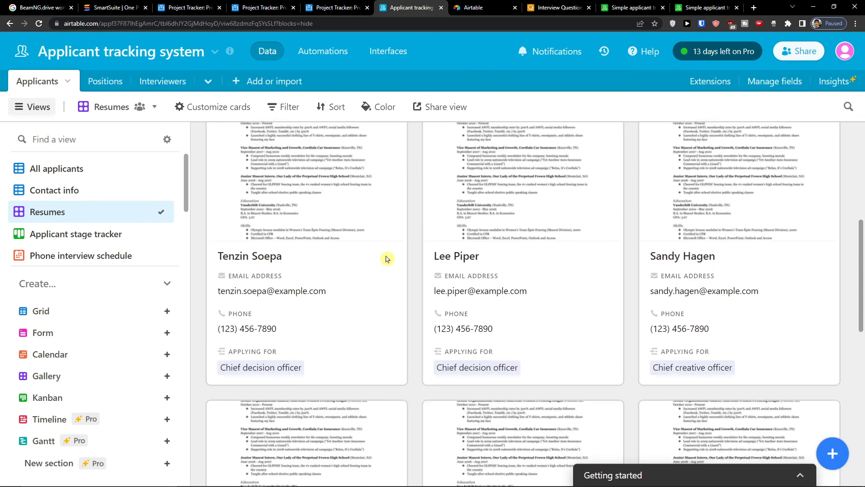
scroll(387, 259, up, 4)
scroll(135, 216, down, 3)
scroll(113, 198, up, 2)
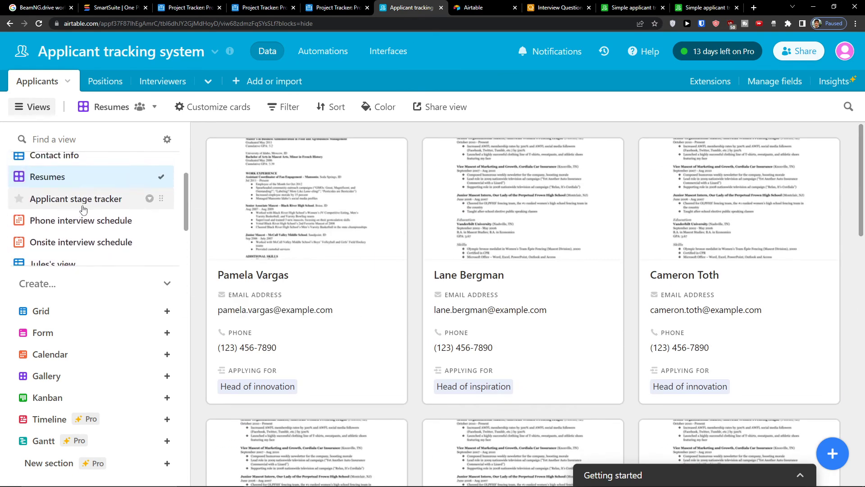
- Check the stage tracker board, phone and onsite interview calendars, and hiring-manager-review view
click(83, 207)
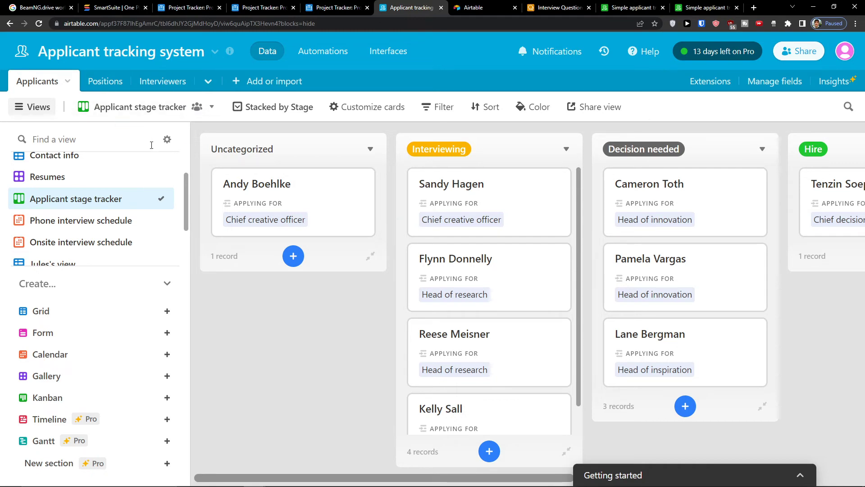
scroll(135, 199, down, 3)
scroll(135, 199, up, 3)
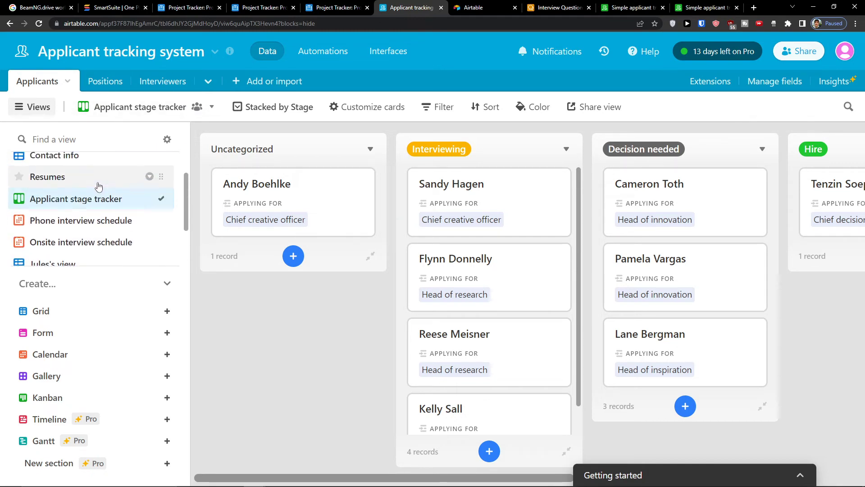
click(76, 221)
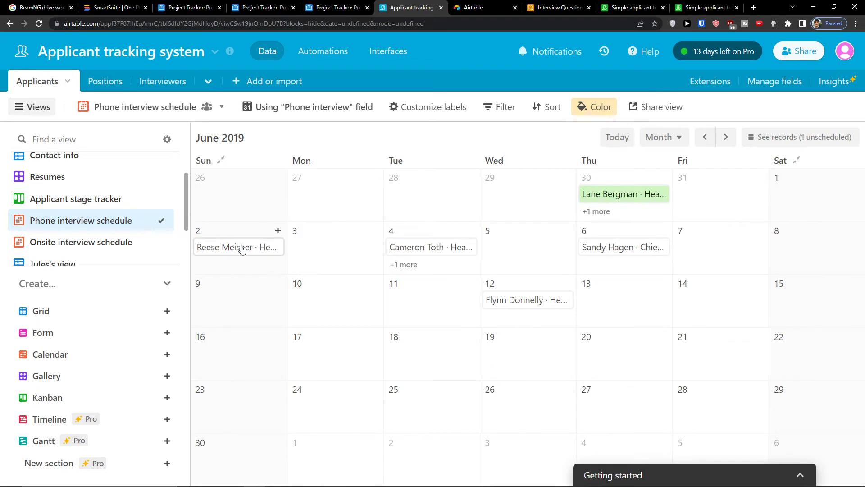
click(79, 244)
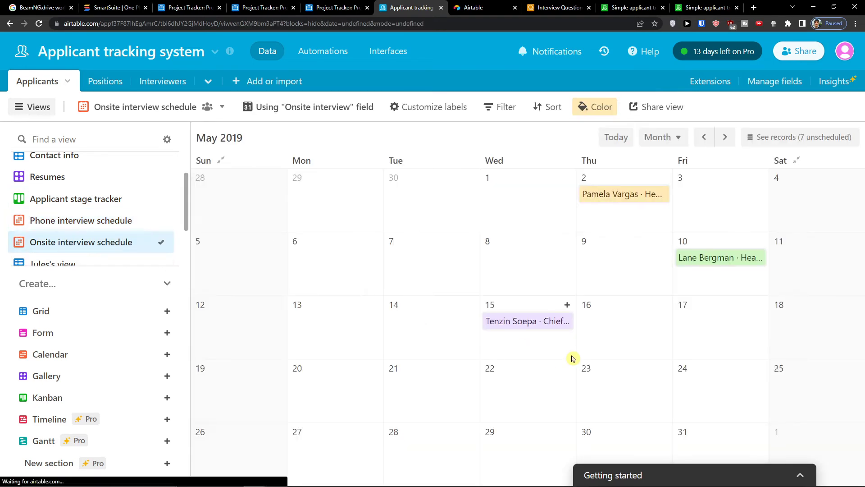
scroll(117, 217, down, 2)
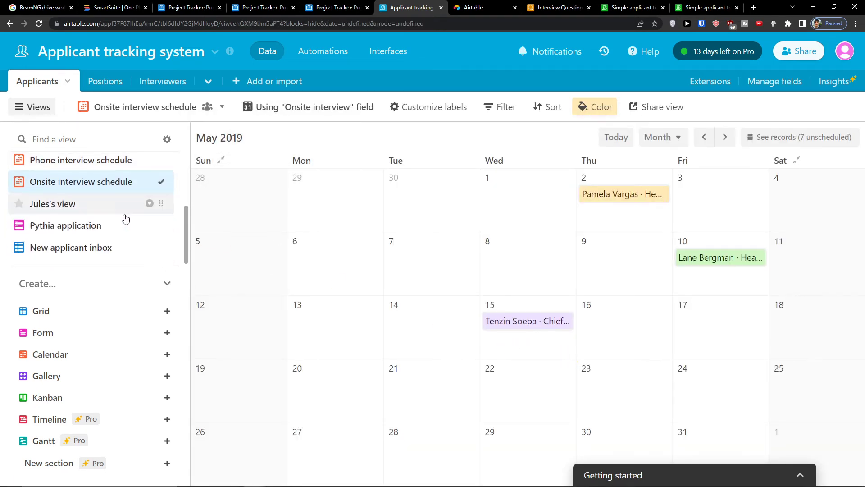
click(108, 212)
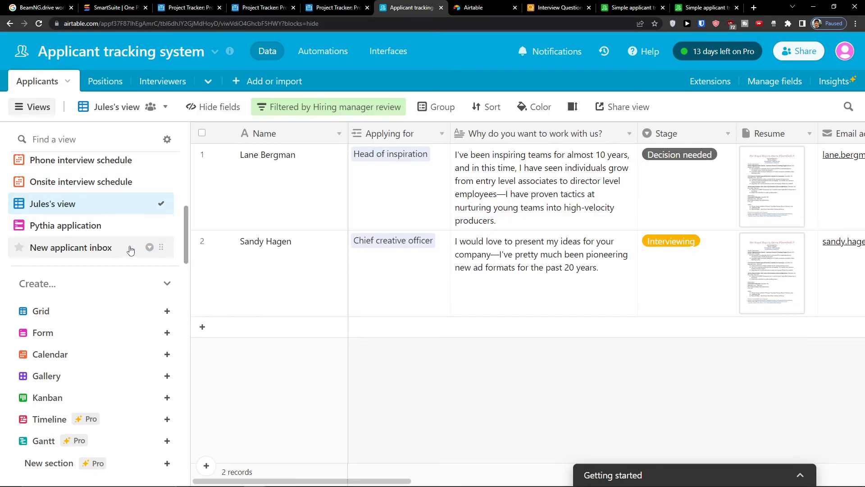
scroll(107, 230, up, 3)
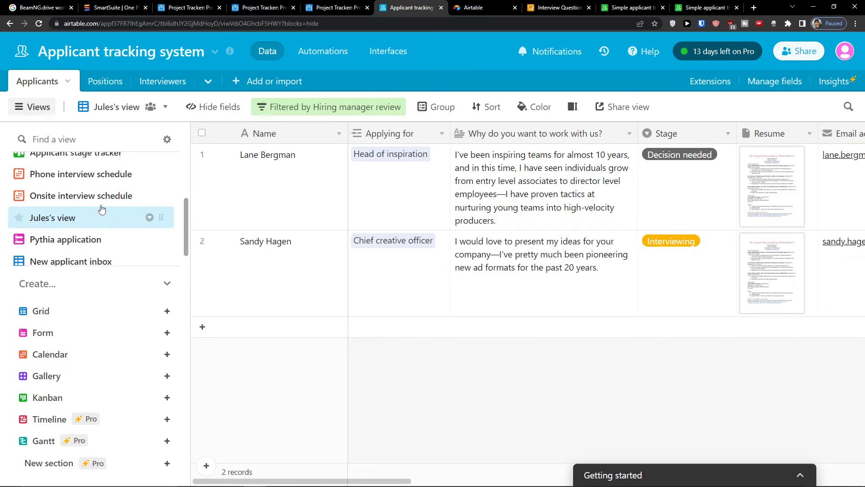
scroll(78, 233, down, 3)
- Scroll through the Pythia application form
click(78, 233)
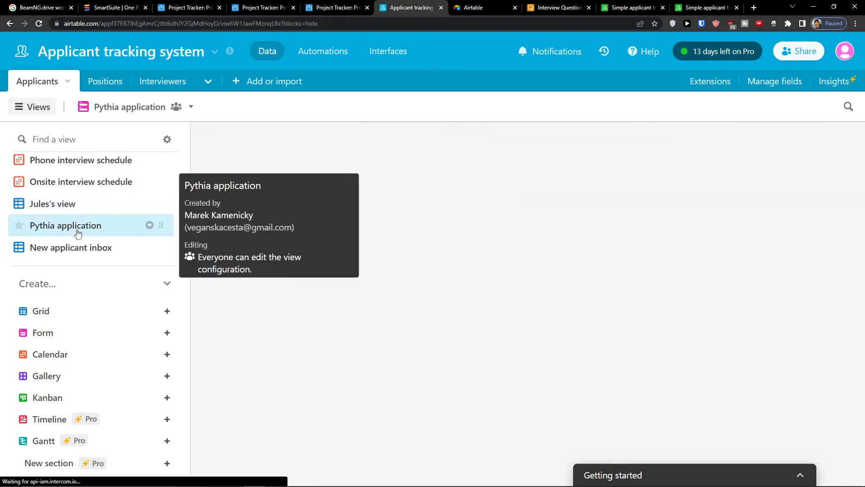
scroll(445, 264, down, 3)
scroll(445, 265, down, 1)
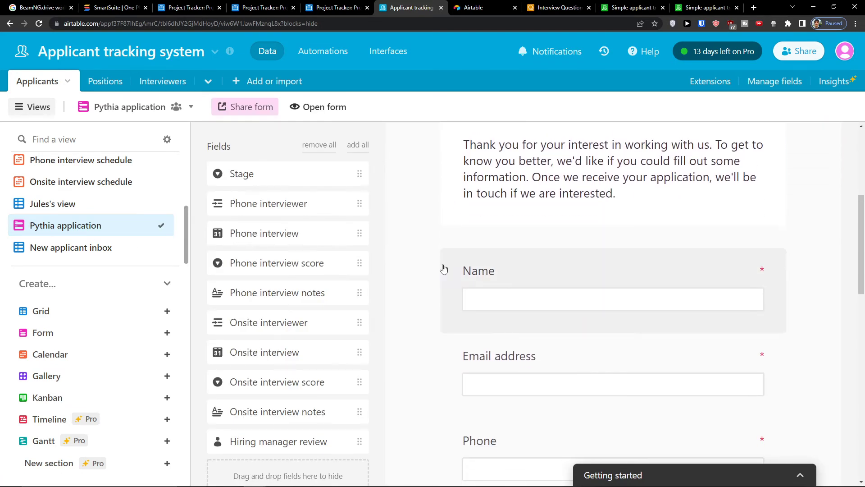
scroll(444, 270, down, 6)
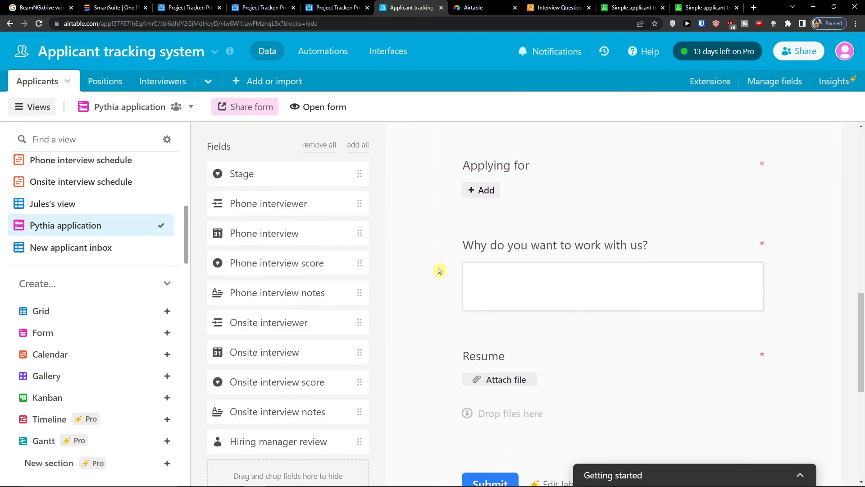
scroll(440, 270, up, 1)
scroll(440, 272, down, 4)
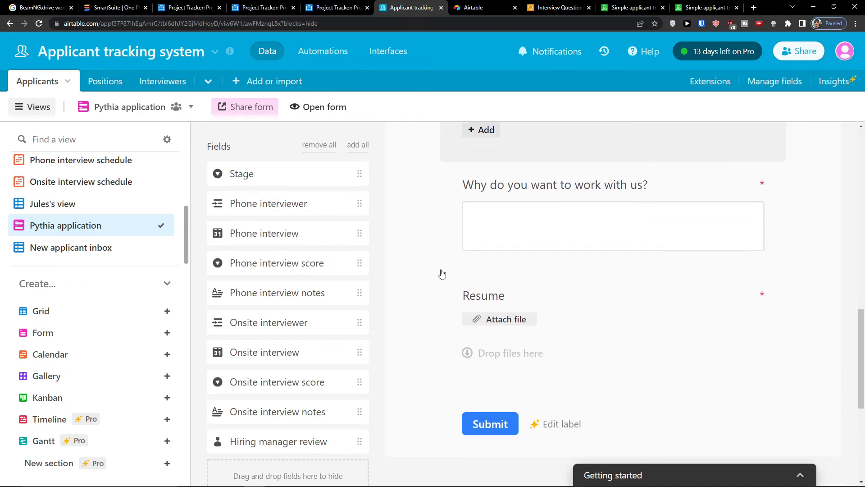
scroll(445, 270, up, 15)
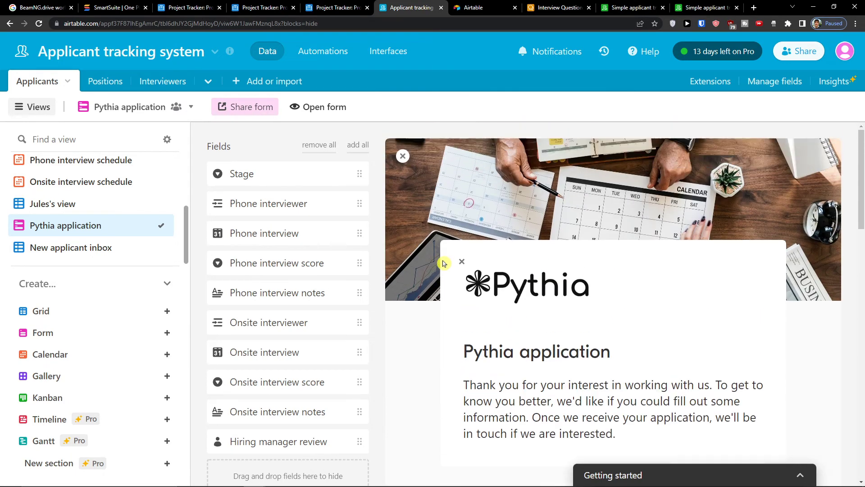
scroll(447, 264, down, 6)
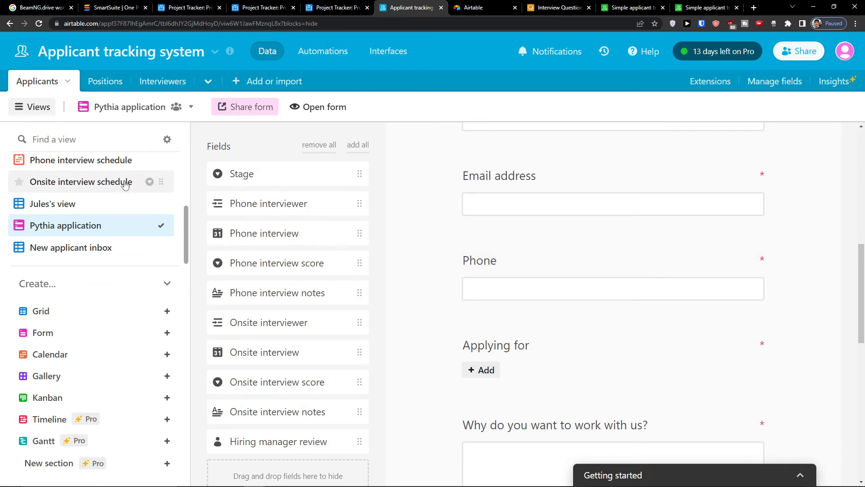
scroll(67, 190, up, 4)
- View All applicants, then the New applicant inbox with the one unstaged applicant
click(67, 168)
scroll(64, 198, down, 3)
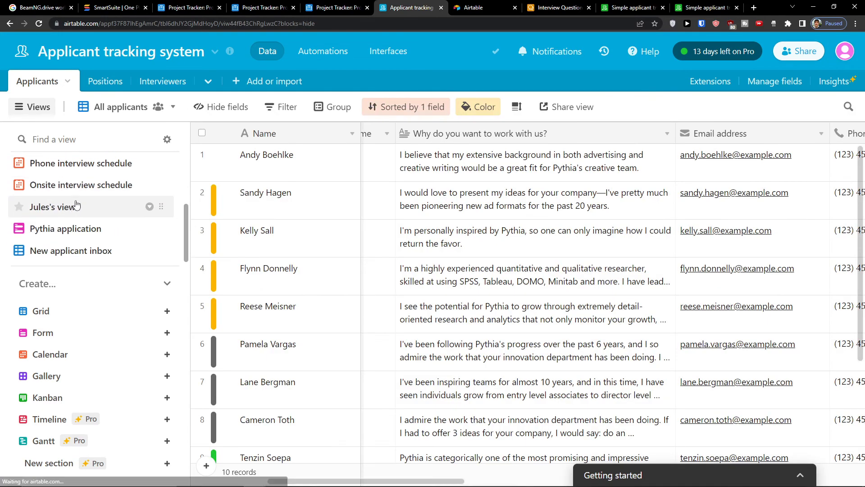
scroll(68, 176, up, 3)
scroll(78, 178, down, 3)
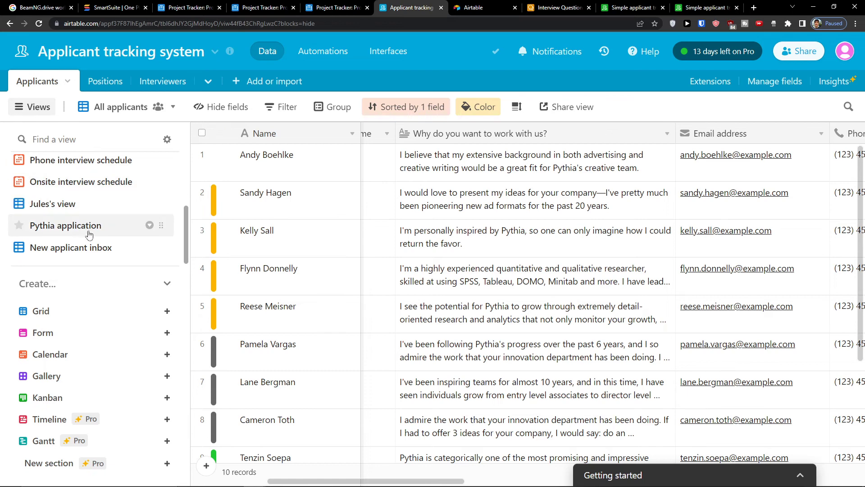
click(86, 248)
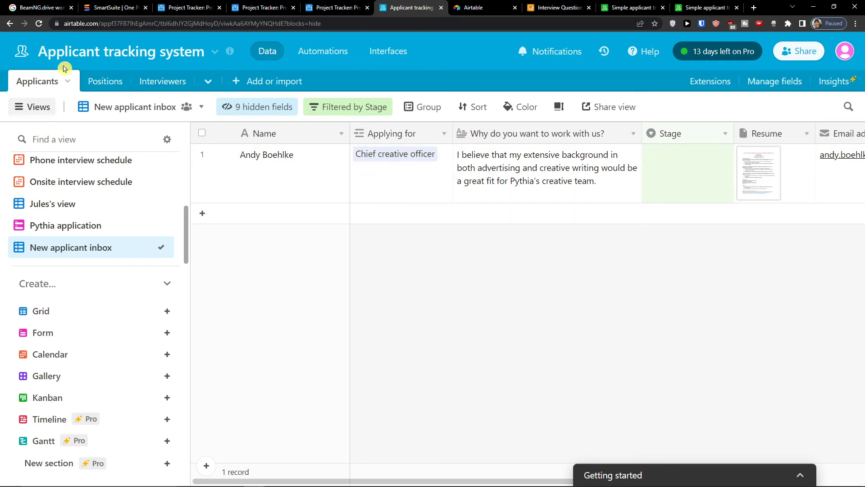
- Browse the grouped Positions grid and its columns, then show the Interviewers table
click(87, 80)
scroll(367, 354, down, 5)
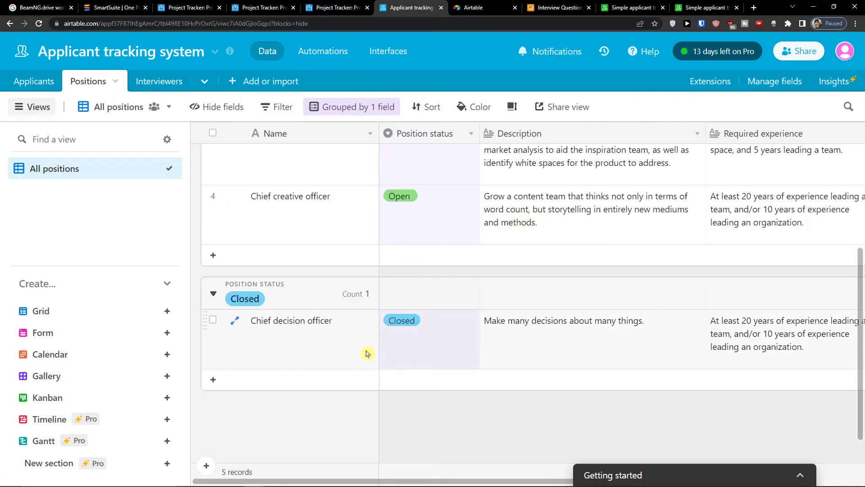
scroll(367, 353, up, 5)
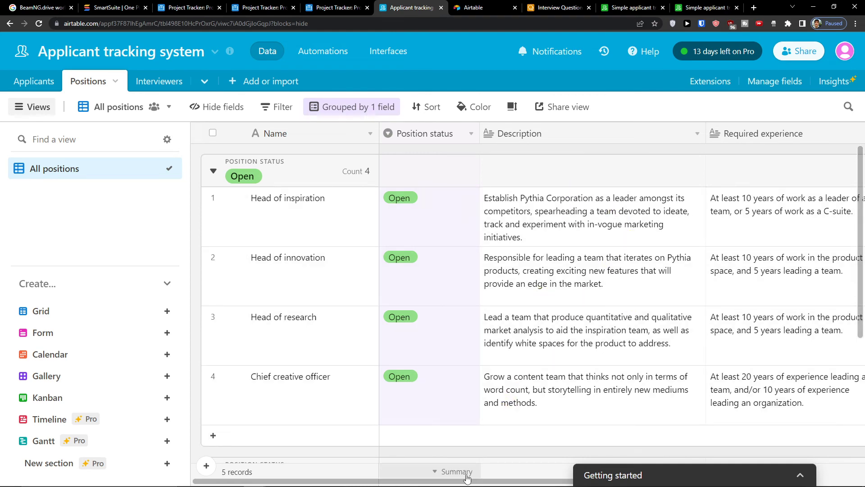
drag(468, 482, 664, 458)
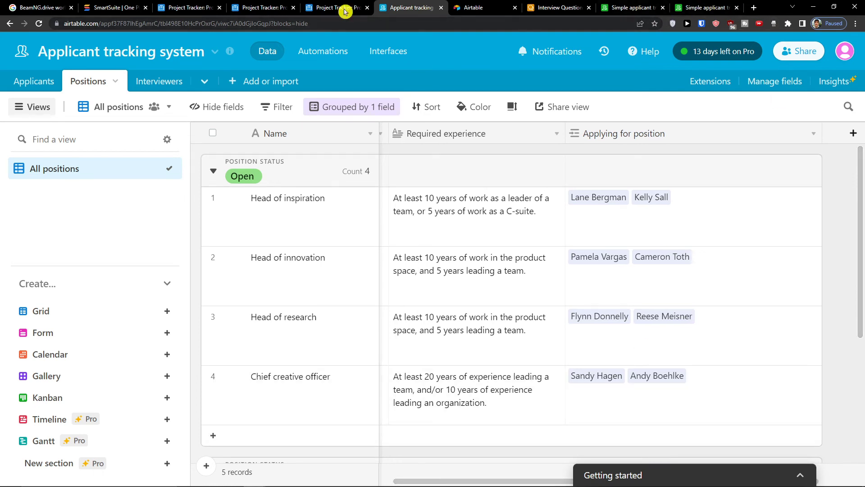
click(170, 82)
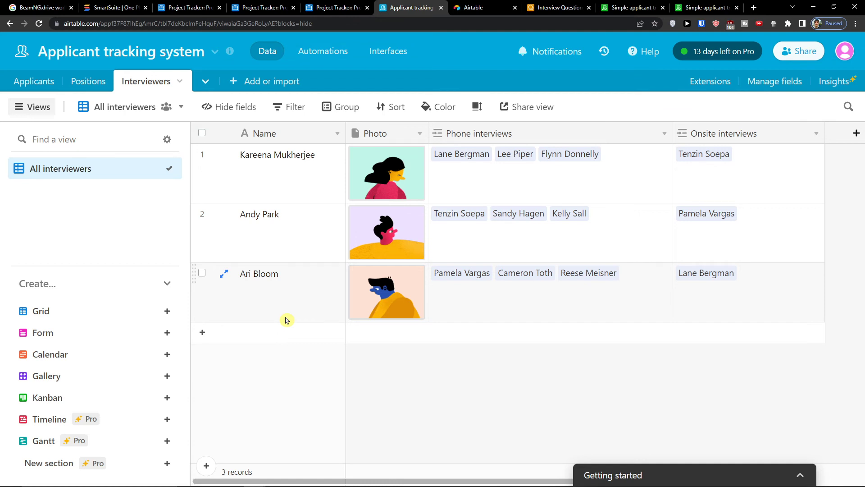
- In Applicants, view Contact info and All applicants, then reopen the Pythia application form
click(30, 81)
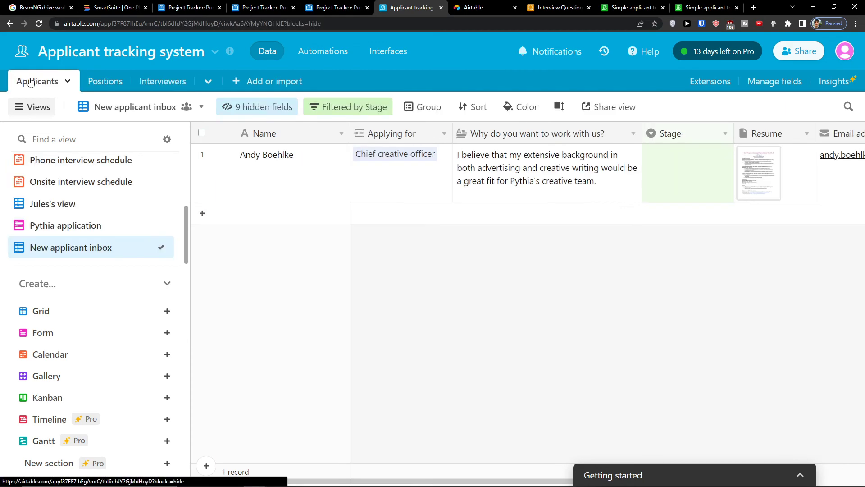
click(150, 160)
scroll(90, 203, up, 3)
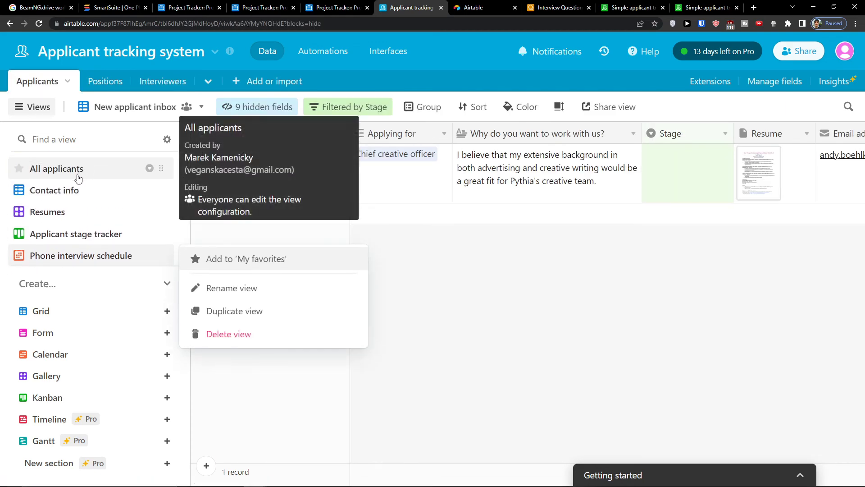
key(Escape)
click(73, 191)
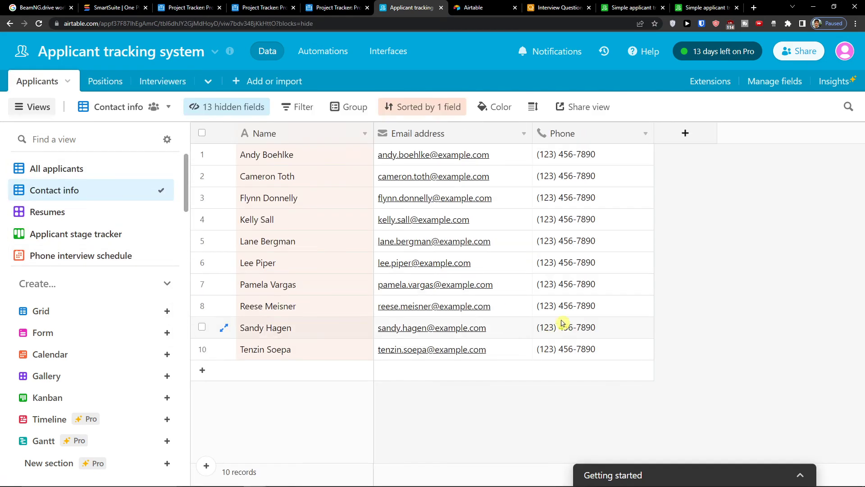
click(91, 170)
scroll(139, 224, down, 2)
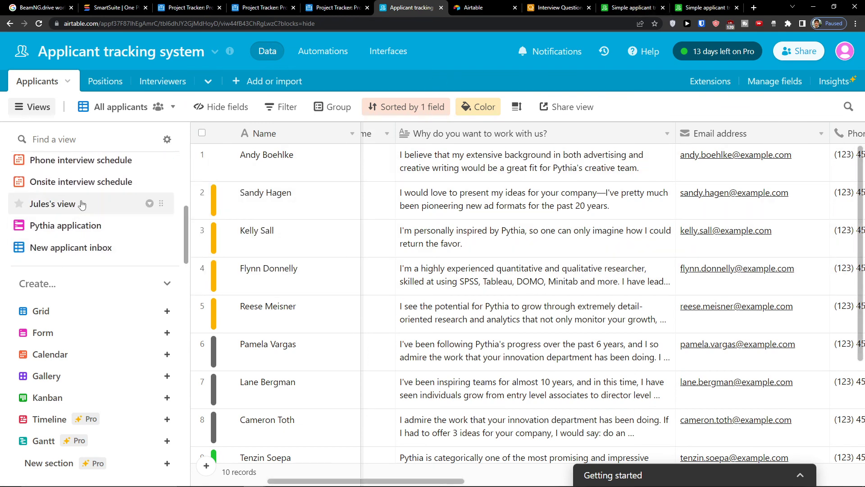
scroll(414, 297, down, 3)
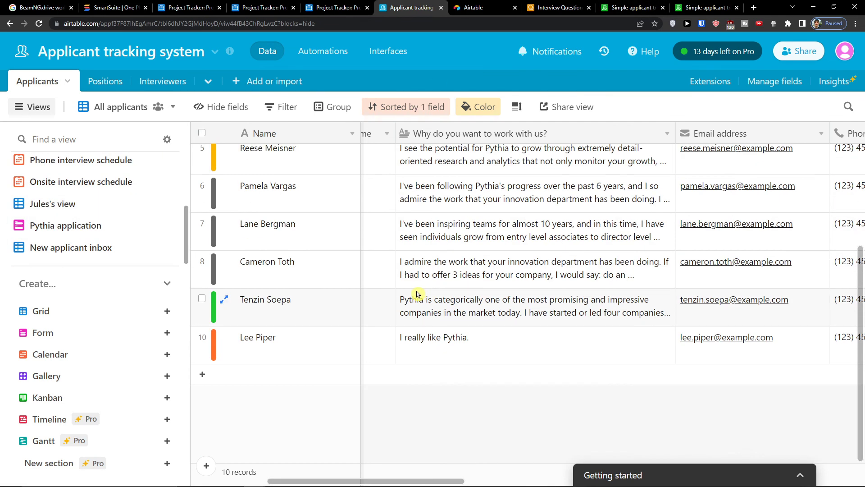
scroll(361, 293, up, 2)
click(145, 225)
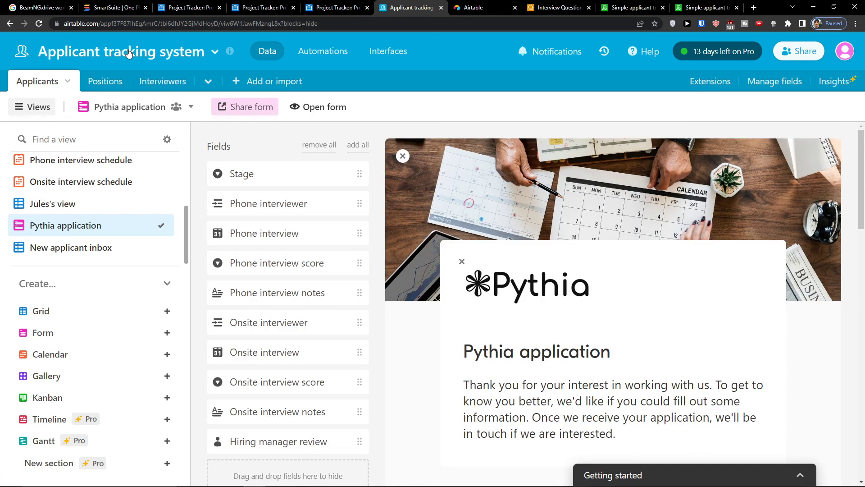